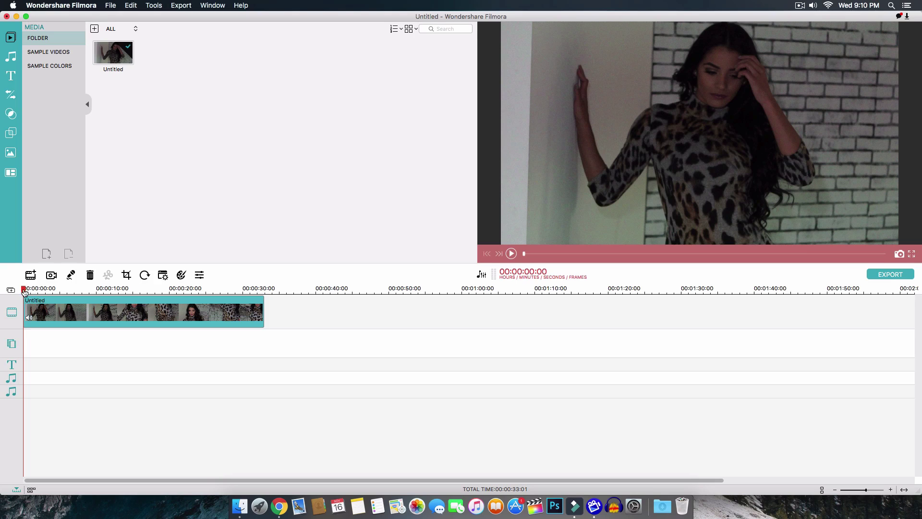
Play the model clip from its start and stop it around 00:00:08.
{"action": "left_click_drag", "start_coordinate": [24, 291], "coordinate": [16, 290]}
{"action": "key", "text": "space"}
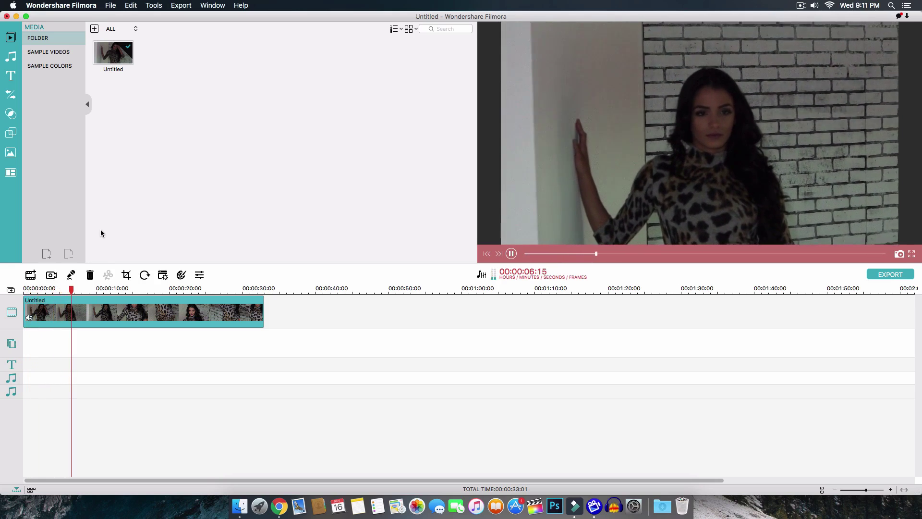
{"action": "key", "text": "space"}
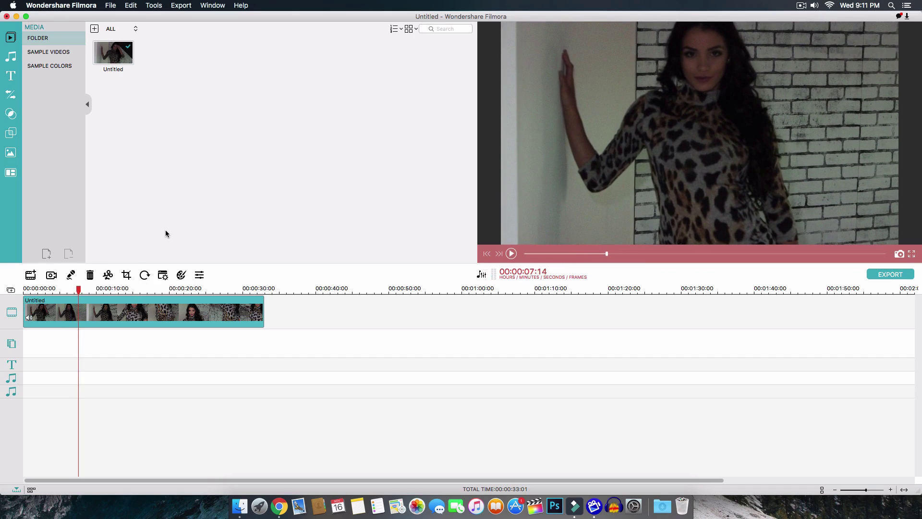
{"action": "key", "text": "space"}
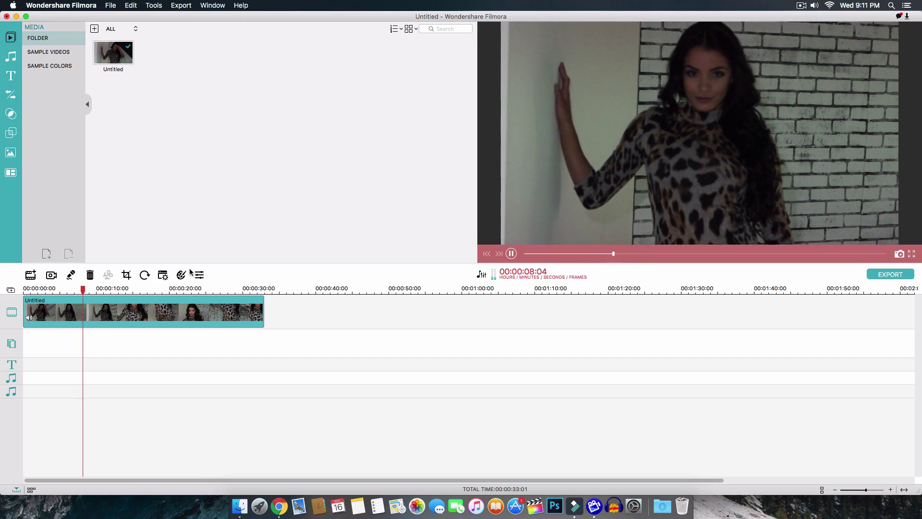
{"action": "key", "text": "space"}
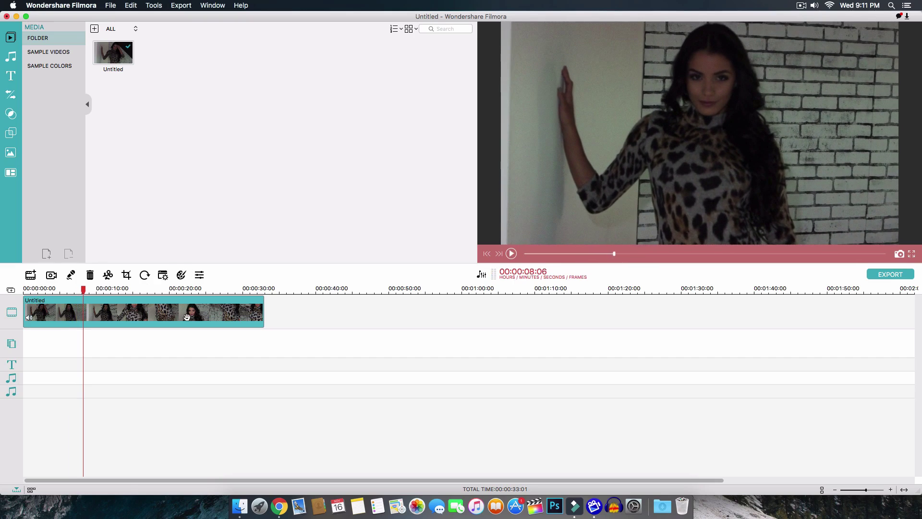
Open Advanced Color Tuning for the clip, then play and scrub its preview.
{"action": "left_click", "coordinate": [182, 277]}
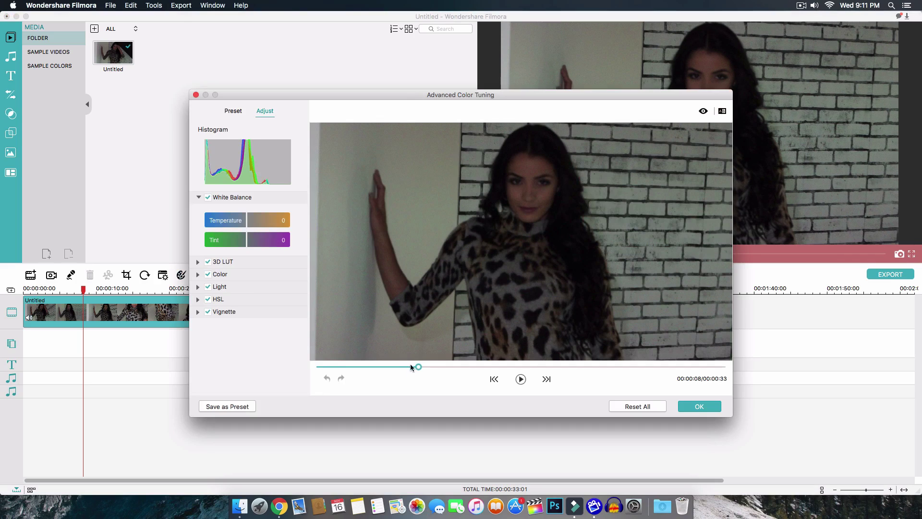
{"action": "left_click_drag", "start_coordinate": [419, 366], "coordinate": [442, 366]}
{"action": "left_click", "coordinate": [520, 379]}
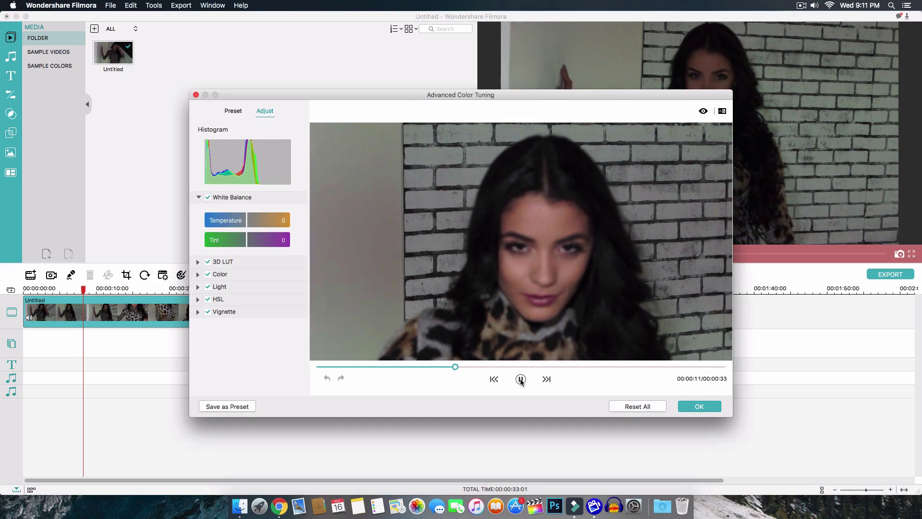
{"action": "left_click", "coordinate": [520, 379]}
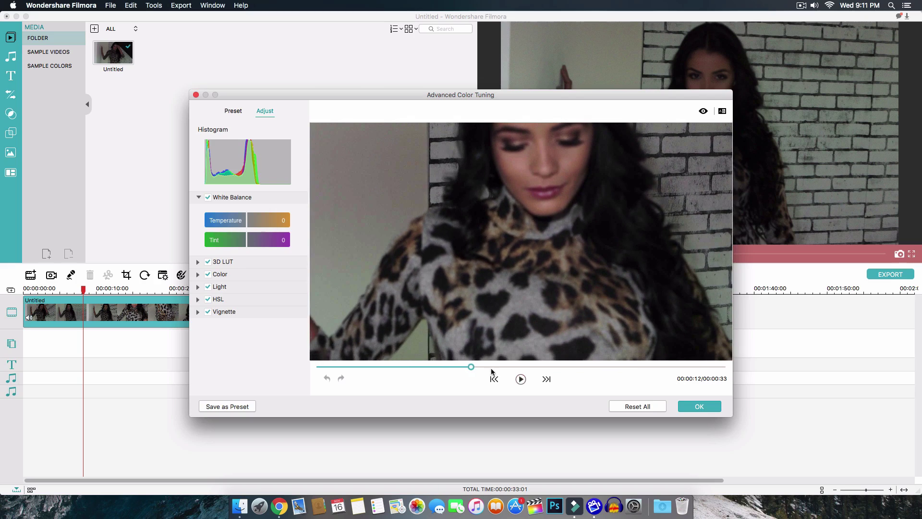
{"action": "left_click_drag", "start_coordinate": [452, 367], "coordinate": [338, 363]}
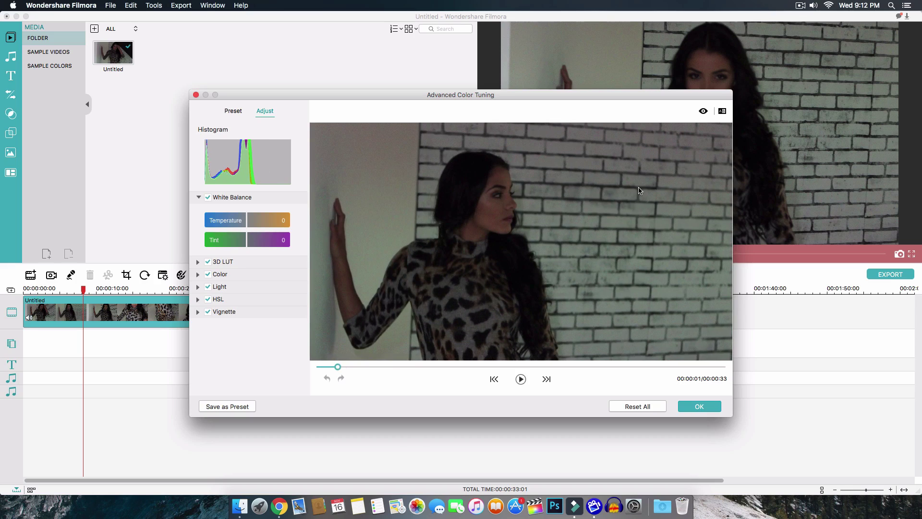
In the Preset tab, try 007 Series and Batman, then apply B&W Film.
{"action": "left_click", "coordinate": [233, 111]}
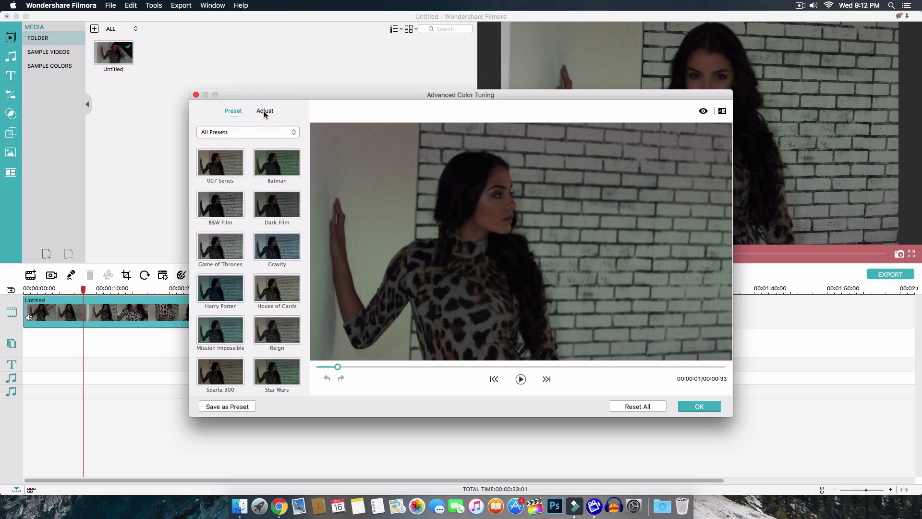
{"action": "left_click", "coordinate": [267, 112]}
{"action": "left_click", "coordinate": [242, 111]}
{"action": "left_click", "coordinate": [265, 110]}
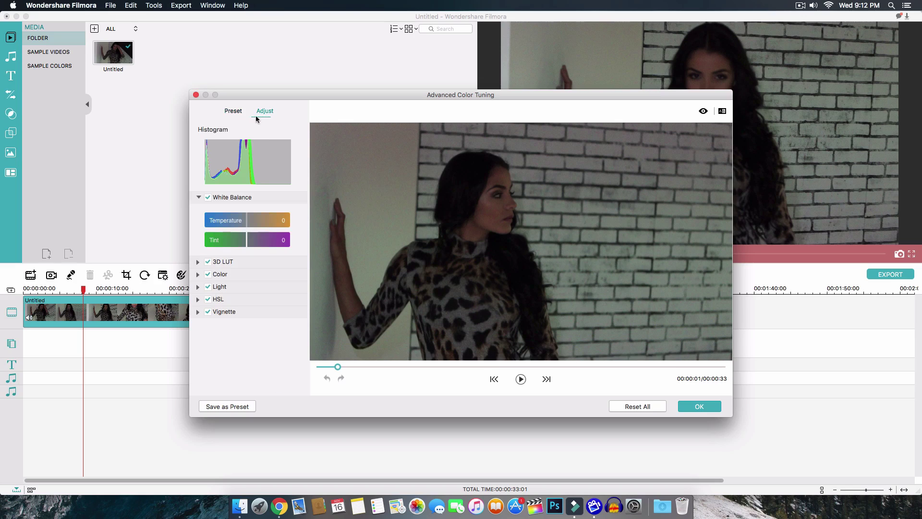
{"action": "left_click", "coordinate": [227, 111]}
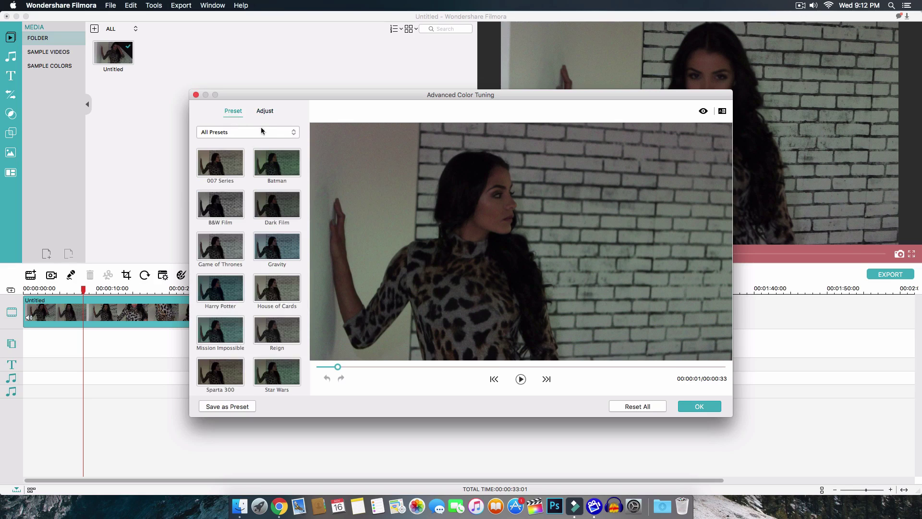
{"action": "left_click_drag", "start_coordinate": [307, 95], "coordinate": [307, 92]}
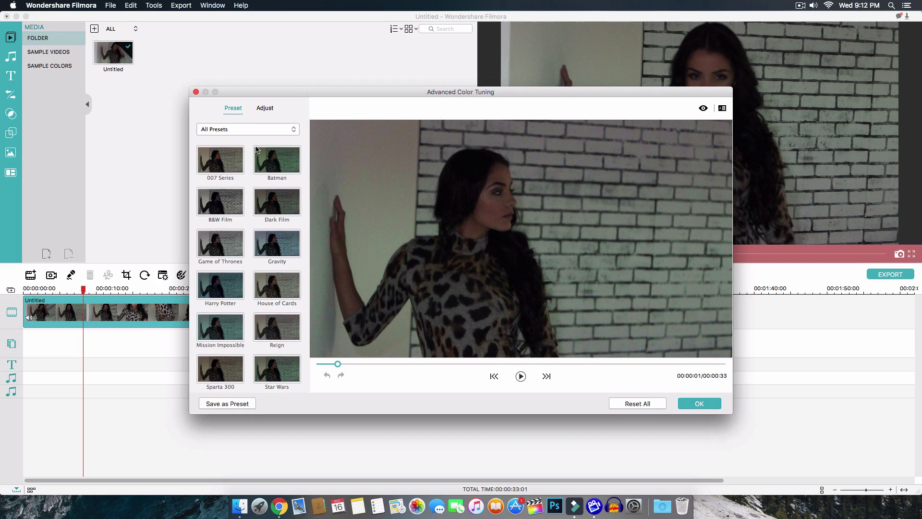
{"action": "left_click", "coordinate": [220, 169]}
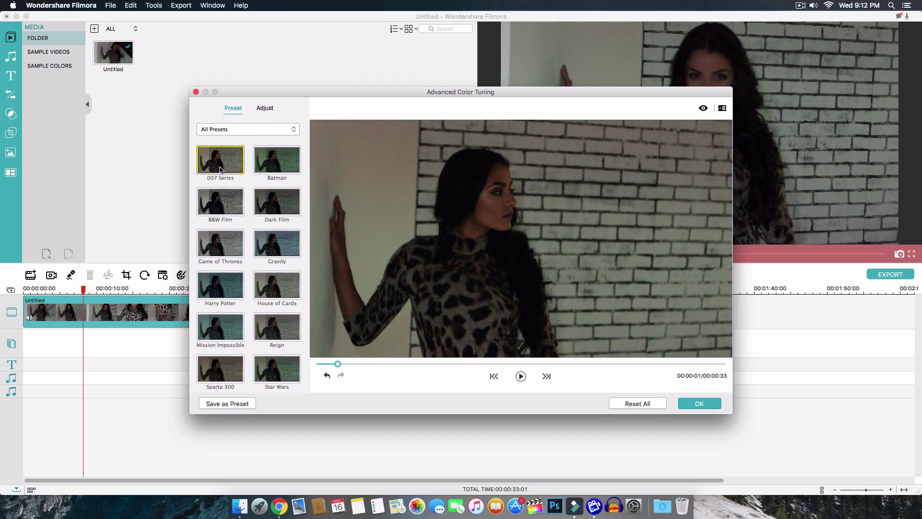
{"action": "left_click", "coordinate": [275, 161]}
{"action": "left_click", "coordinate": [222, 206]}
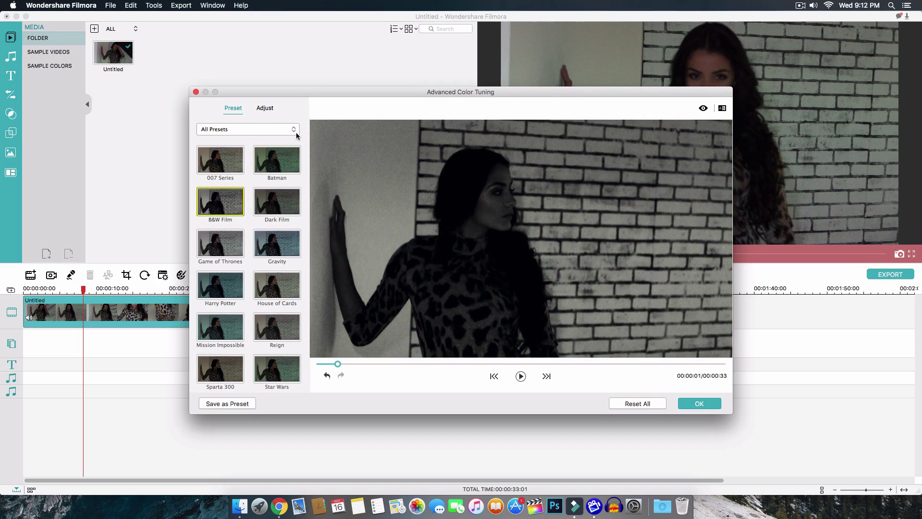
In the Adjust tab, lower White Balance Temperature to -21 for a cool cast.
{"action": "left_click", "coordinate": [265, 108]}
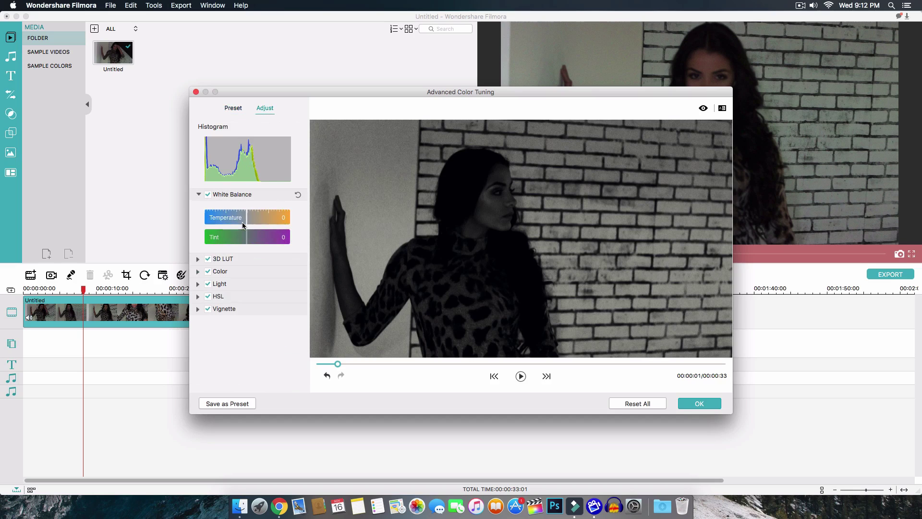
{"action": "left_click", "coordinate": [252, 196]}
{"action": "left_click", "coordinate": [252, 196]}
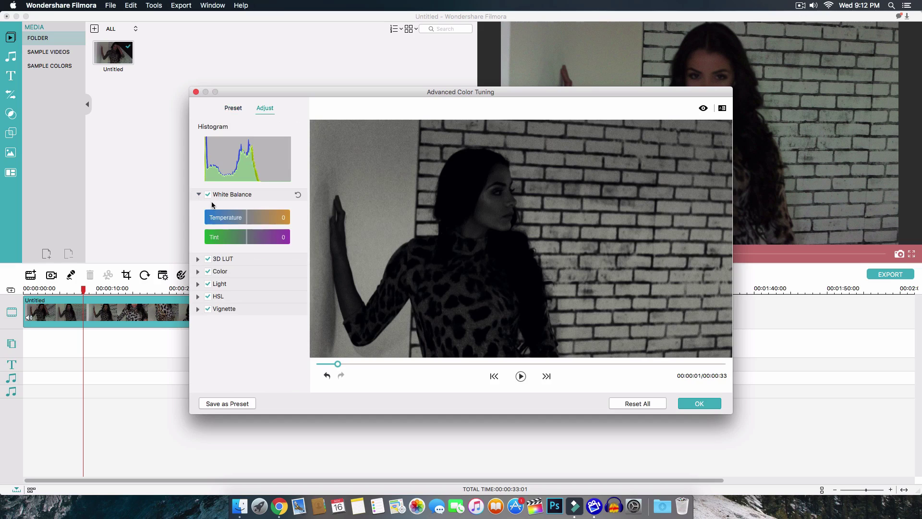
{"action": "left_click_drag", "start_coordinate": [246, 217], "coordinate": [237, 217]}
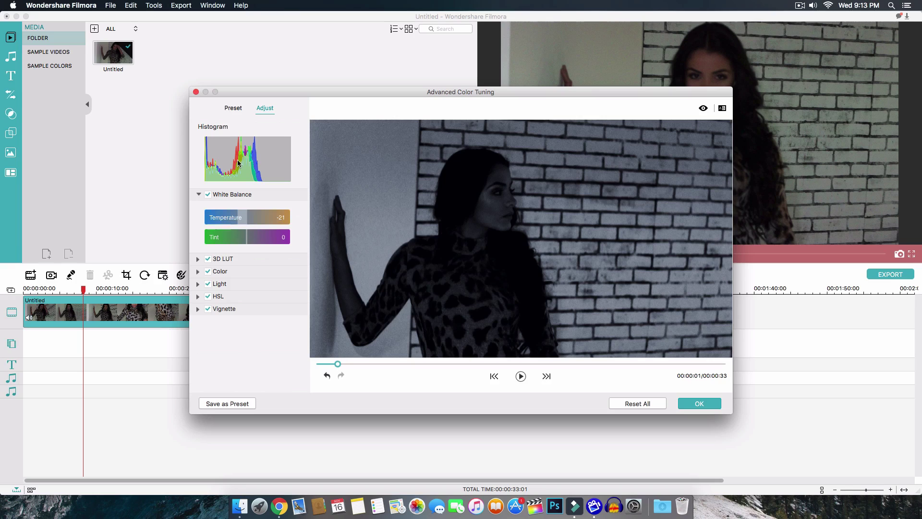
Keep B&W Film selected as the 3D LUT.
{"action": "left_click", "coordinate": [198, 259]}
{"action": "left_click", "coordinate": [250, 281]}
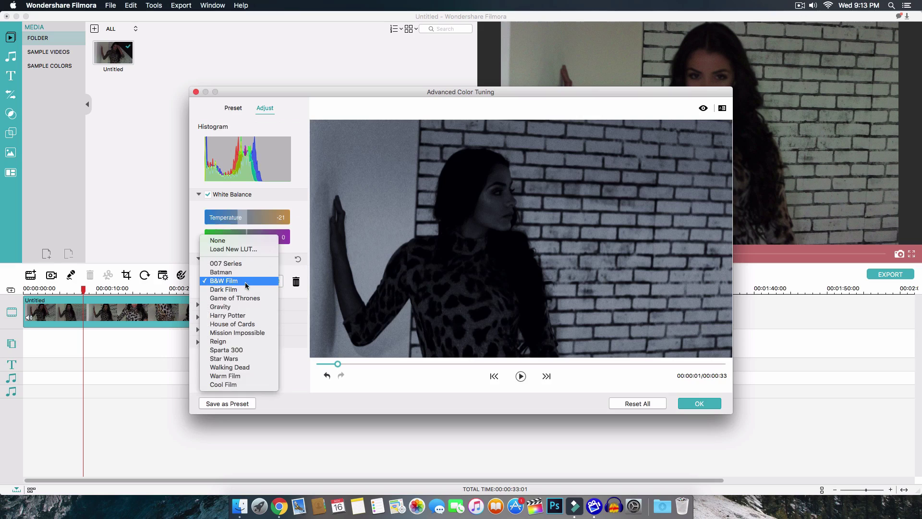
{"action": "left_click", "coordinate": [253, 283]}
{"action": "left_click", "coordinate": [233, 108]}
{"action": "left_click", "coordinate": [263, 109]}
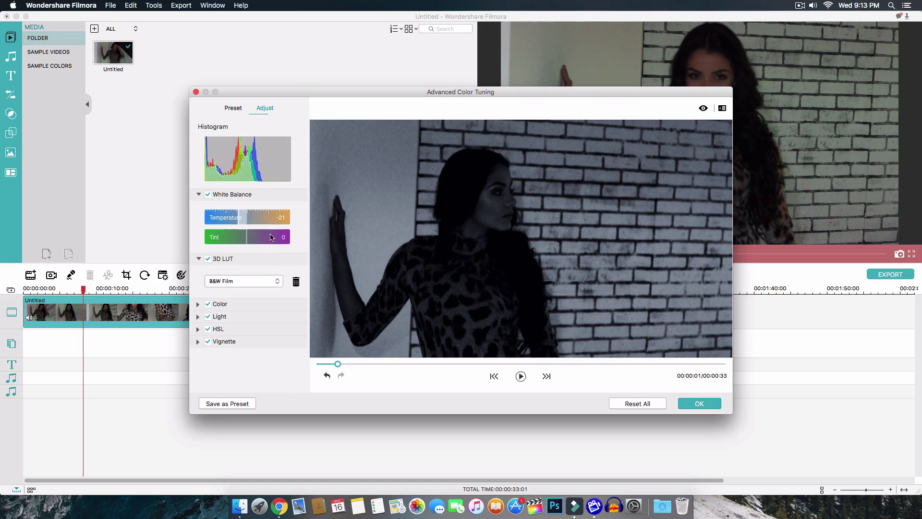
Sample the Gravity, Mission Impossible and Star Wars presets, then apply Walking Dead.
{"action": "left_click", "coordinate": [244, 281]}
{"action": "left_click", "coordinate": [256, 98]}
{"action": "left_click", "coordinate": [233, 108]}
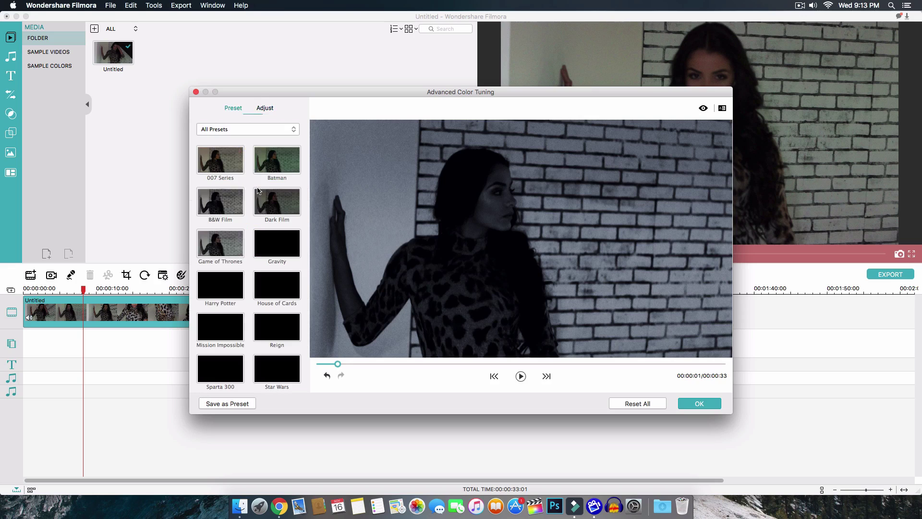
{"action": "scroll", "coordinate": [263, 245], "scroll_direction": "down", "scroll_amount": 5}
{"action": "scroll", "coordinate": [263, 246], "scroll_direction": "up", "scroll_amount": 8}
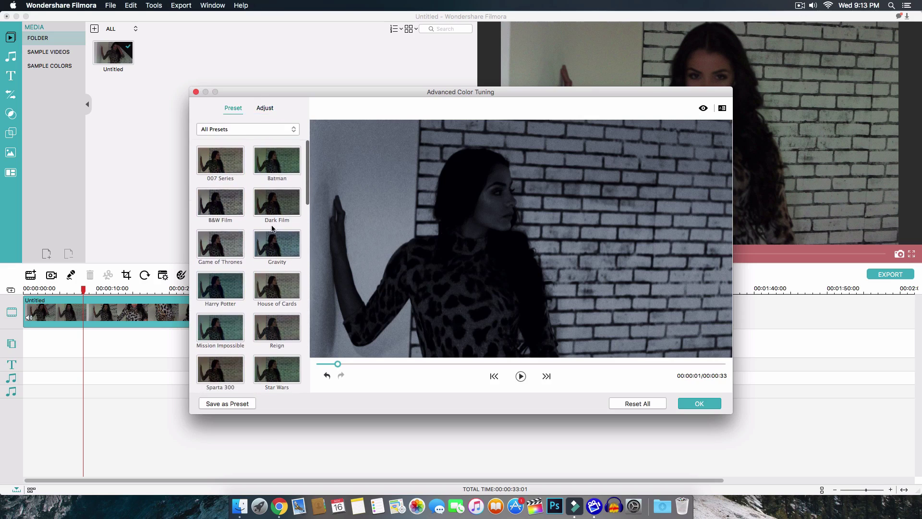
{"action": "scroll", "coordinate": [269, 231], "scroll_direction": "down", "scroll_amount": 3}
{"action": "left_click", "coordinate": [275, 186]}
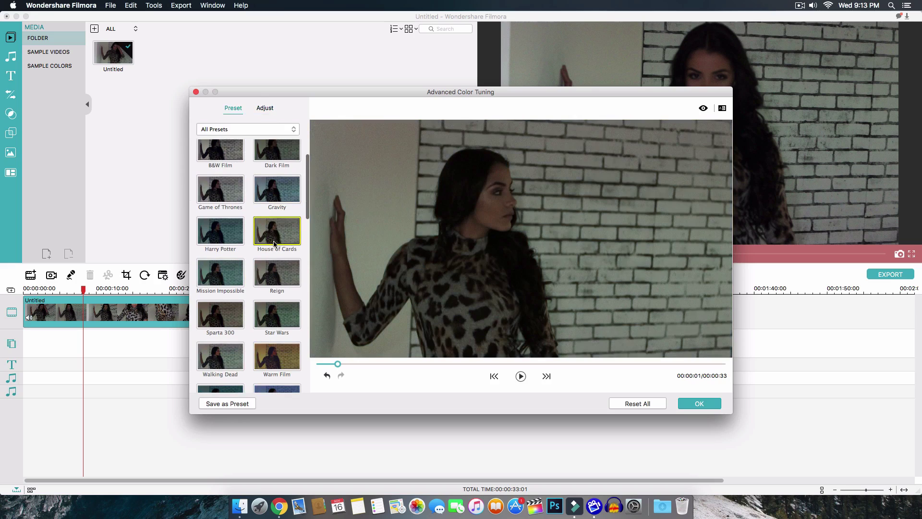
{"action": "scroll", "coordinate": [272, 231], "scroll_direction": "down", "scroll_amount": 2}
{"action": "left_click", "coordinate": [227, 230]}
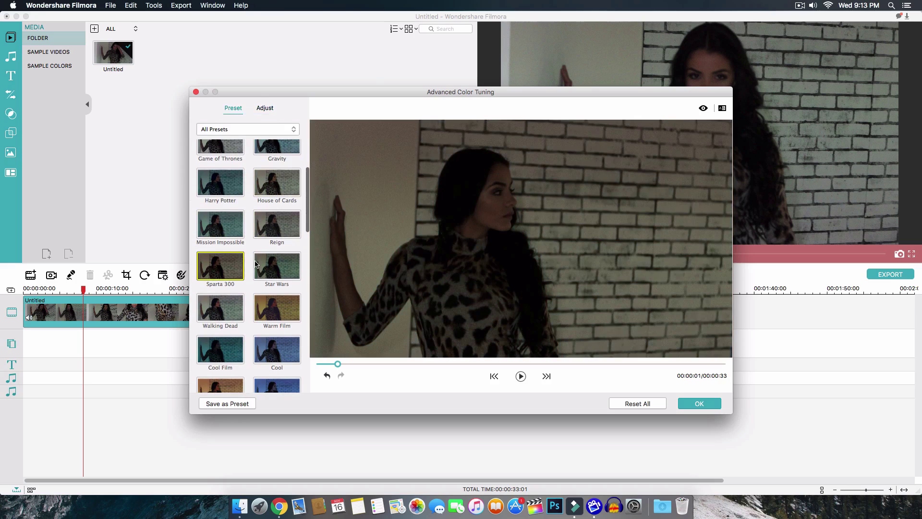
{"action": "scroll", "coordinate": [265, 223], "scroll_direction": "down", "scroll_amount": 2}
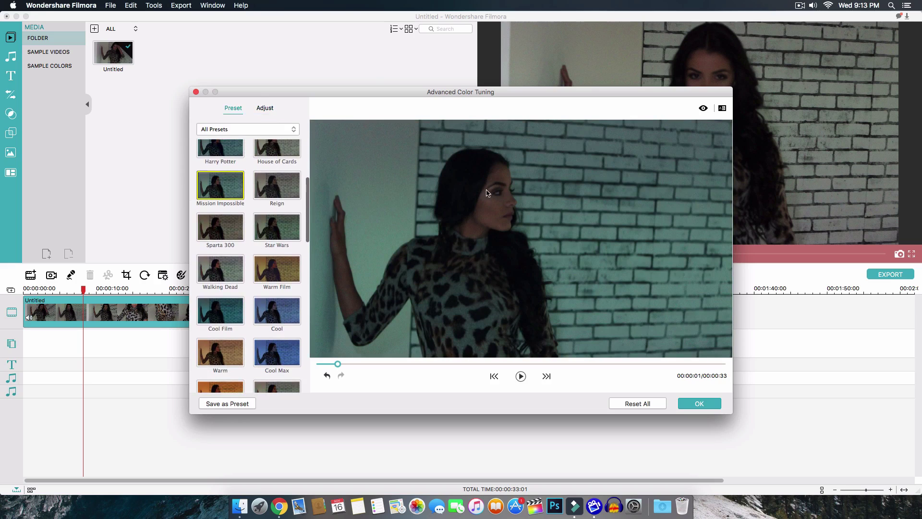
{"action": "left_click", "coordinate": [283, 231]}
{"action": "scroll", "coordinate": [283, 231], "scroll_direction": "down", "scroll_amount": 3}
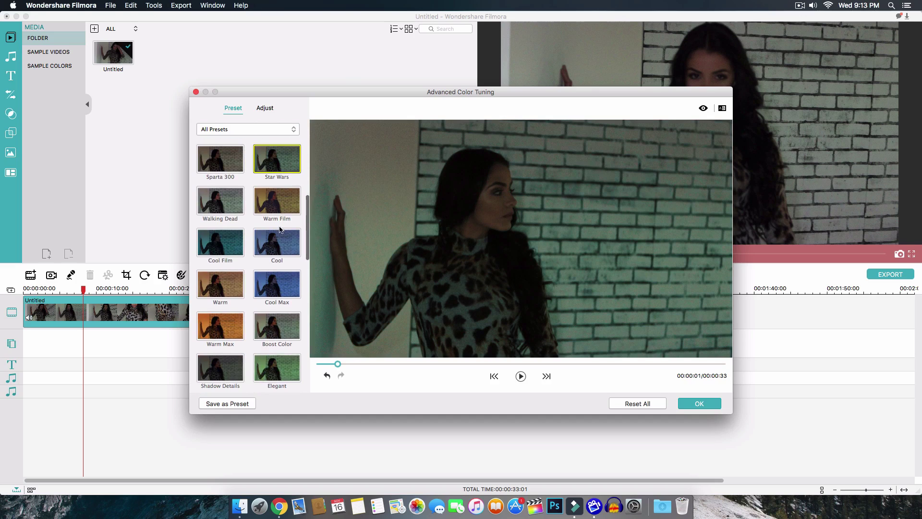
{"action": "left_click", "coordinate": [227, 210]}
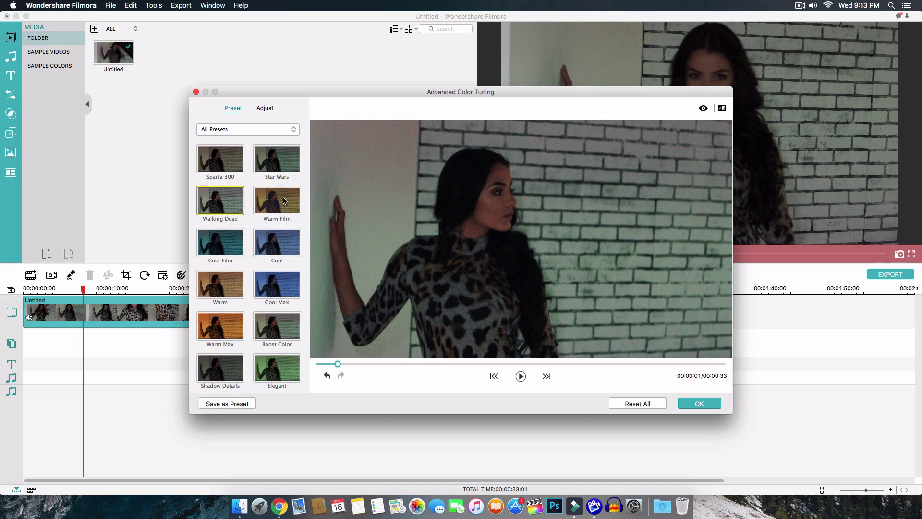
Preview the Cool, Warm, Shadow Details, Brighten, Elegant, Darken, Epic, Polaroid and Black&White presets.
{"action": "scroll", "coordinate": [250, 192], "scroll_direction": "down", "scroll_amount": 1}
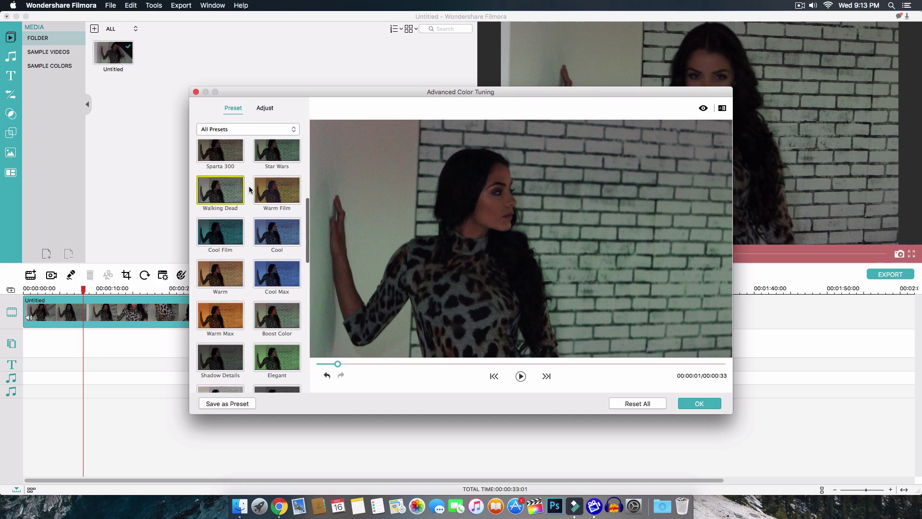
{"action": "scroll", "coordinate": [249, 200], "scroll_direction": "down", "scroll_amount": 1}
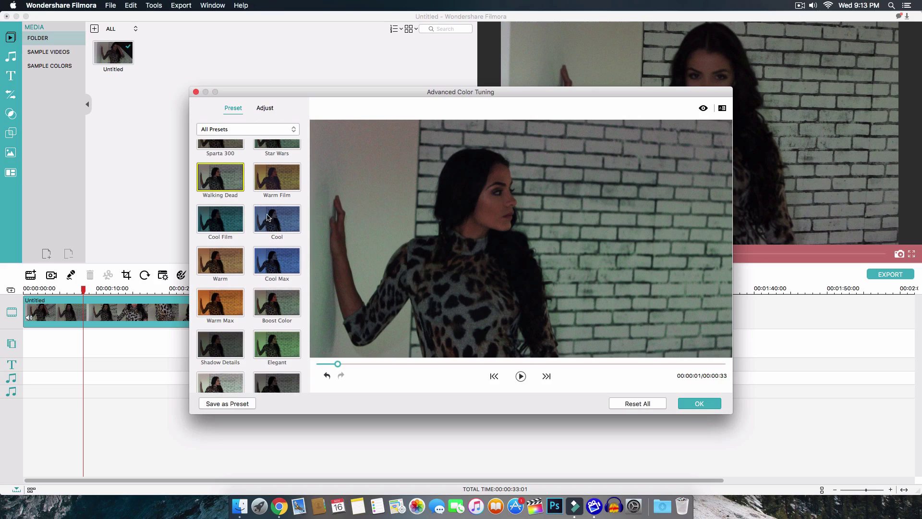
{"action": "left_click", "coordinate": [267, 214]}
{"action": "left_click", "coordinate": [229, 255]}
{"action": "scroll", "coordinate": [229, 255], "scroll_direction": "down", "scroll_amount": 4}
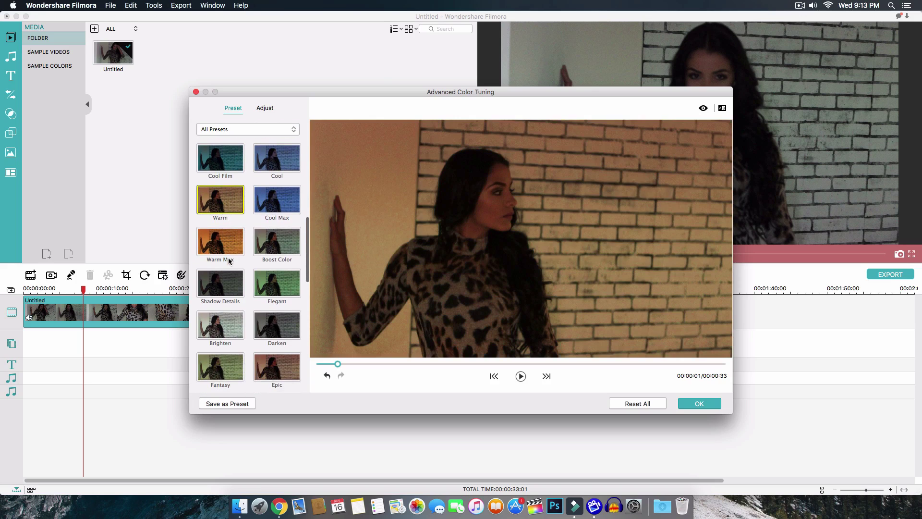
{"action": "left_click", "coordinate": [229, 289]}
{"action": "left_click", "coordinate": [238, 321]}
{"action": "scroll", "coordinate": [272, 320], "scroll_direction": "down", "scroll_amount": 5}
{"action": "left_click", "coordinate": [272, 216]}
{"action": "left_click", "coordinate": [269, 251]}
{"action": "scroll", "coordinate": [263, 254], "scroll_direction": "down", "scroll_amount": 2}
{"action": "left_click", "coordinate": [262, 262]}
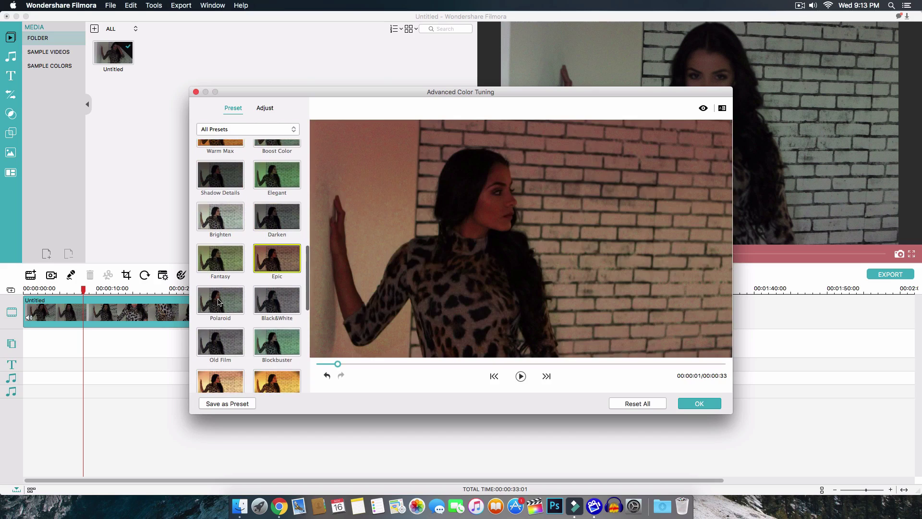
{"action": "left_click", "coordinate": [227, 300]}
{"action": "left_click", "coordinate": [258, 300]}
Preview Blockbuster, TV, Lomo, Far East, Jungle, Vignette Classic, Vignette 2, 4 and 6.
{"action": "scroll", "coordinate": [259, 300], "scroll_direction": "down", "scroll_amount": 3}
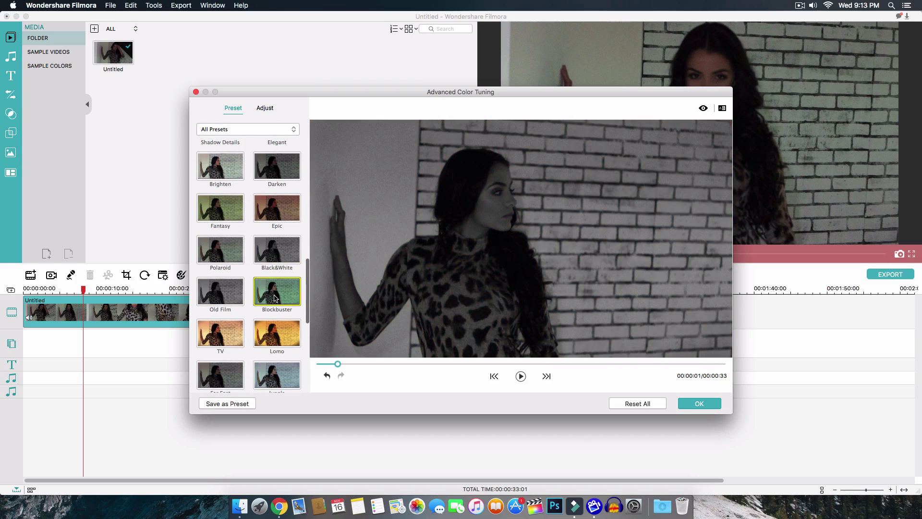
{"action": "left_click", "coordinate": [273, 298]}
{"action": "left_click", "coordinate": [225, 343]}
{"action": "left_click", "coordinate": [255, 336]}
{"action": "scroll", "coordinate": [255, 336], "scroll_direction": "down", "scroll_amount": 6}
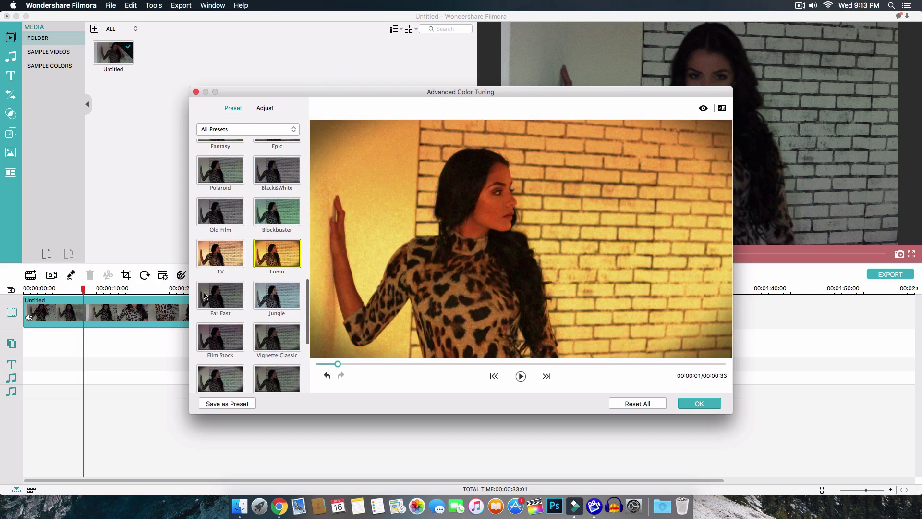
{"action": "left_click", "coordinate": [220, 264]}
{"action": "left_click", "coordinate": [277, 264]}
{"action": "left_click", "coordinate": [283, 301]}
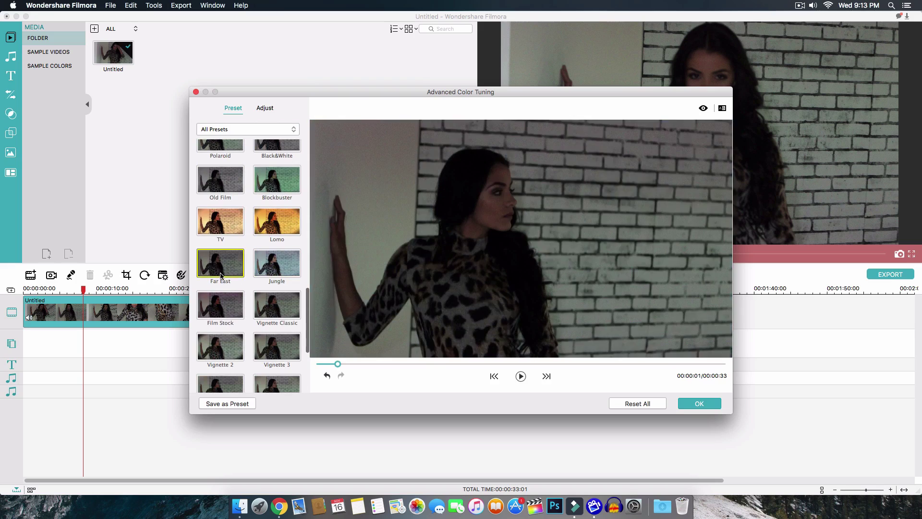
{"action": "scroll", "coordinate": [284, 308], "scroll_direction": "down", "scroll_amount": 3}
{"action": "scroll", "coordinate": [283, 311], "scroll_direction": "down", "scroll_amount": 1}
{"action": "left_click", "coordinate": [277, 243]}
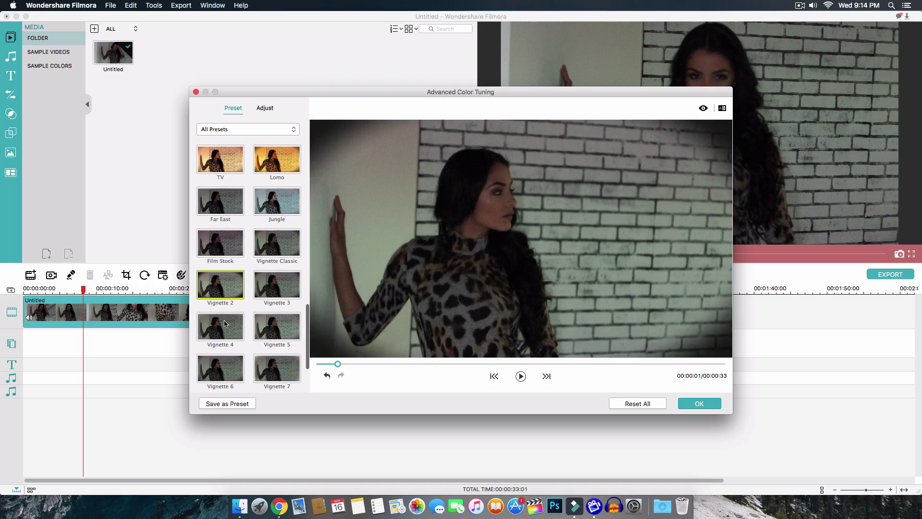
{"action": "left_click", "coordinate": [221, 326]}
{"action": "scroll", "coordinate": [270, 319], "scroll_direction": "down", "scroll_amount": 3}
{"action": "left_click", "coordinate": [220, 315]}
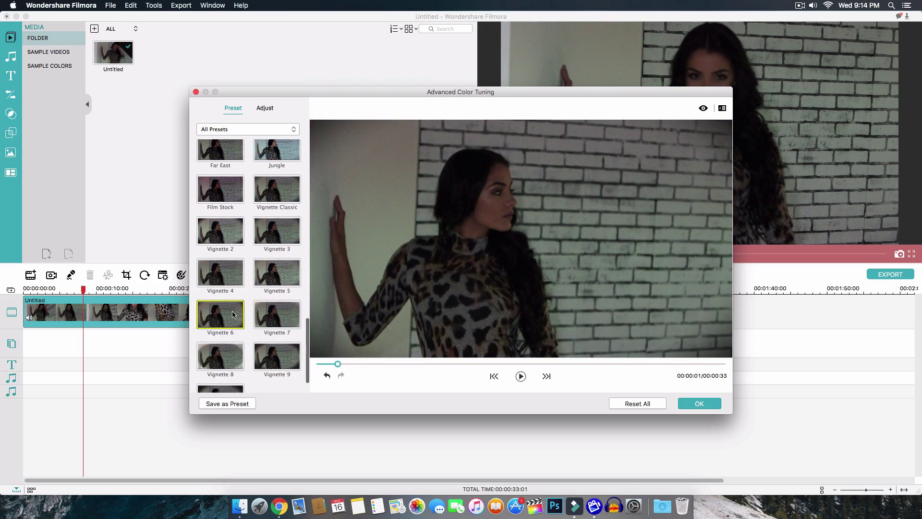
{"action": "scroll", "coordinate": [247, 336], "scroll_direction": "down", "scroll_amount": 2}
{"action": "scroll", "coordinate": [248, 339], "scroll_direction": "up", "scroll_amount": 5}
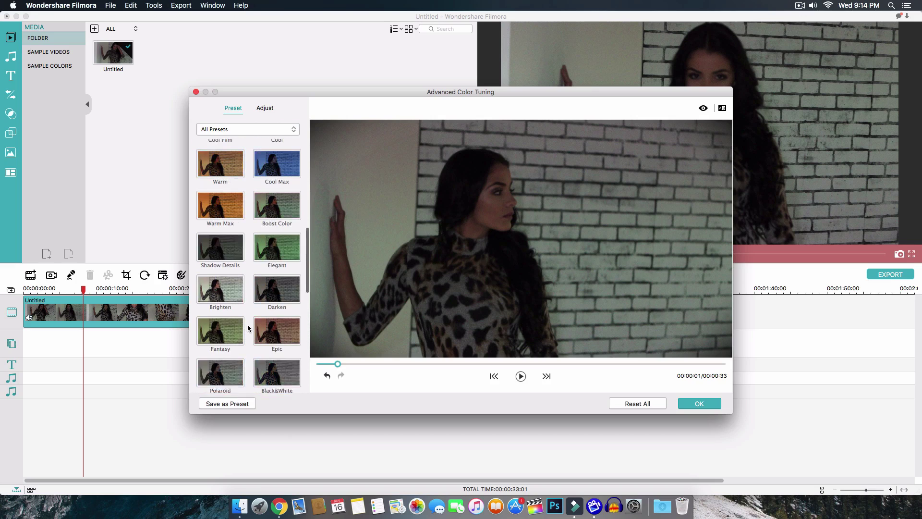
Keep Walking Dead as the 3D LUT, fold that section away and expand Color.
{"action": "scroll", "coordinate": [248, 328], "scroll_direction": "up", "scroll_amount": 1}
{"action": "left_click", "coordinate": [235, 283]}
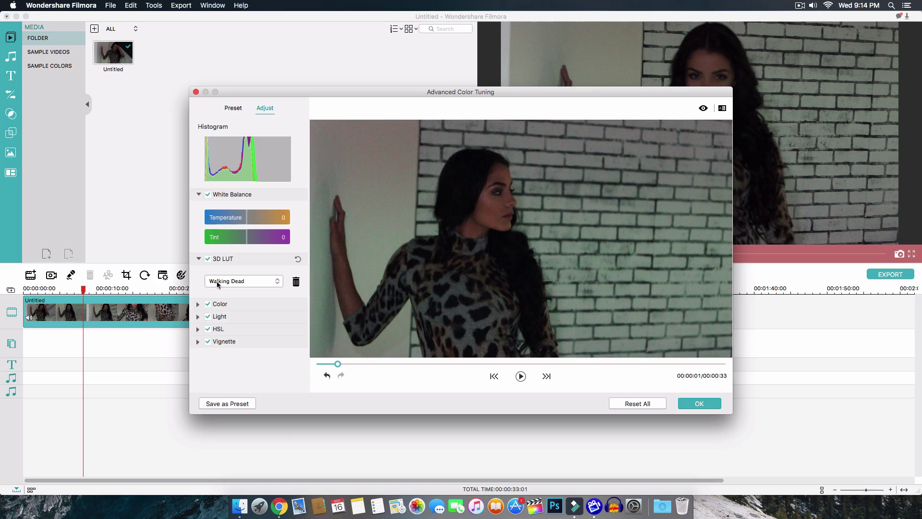
{"action": "left_click", "coordinate": [216, 284]}
{"action": "left_click", "coordinate": [298, 327]}
{"action": "left_click", "coordinate": [198, 258]}
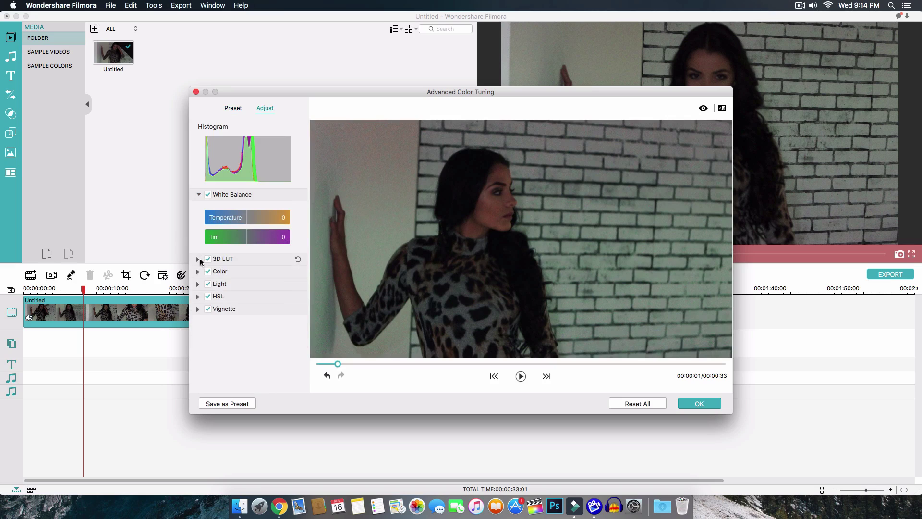
{"action": "left_click", "coordinate": [197, 271]}
Set Exposure to 16 after testing darker values, then expand the Light section.
{"action": "scroll", "coordinate": [244, 274], "scroll_direction": "down", "scroll_amount": 1}
{"action": "left_click_drag", "start_coordinate": [246, 273], "coordinate": [255, 271]}
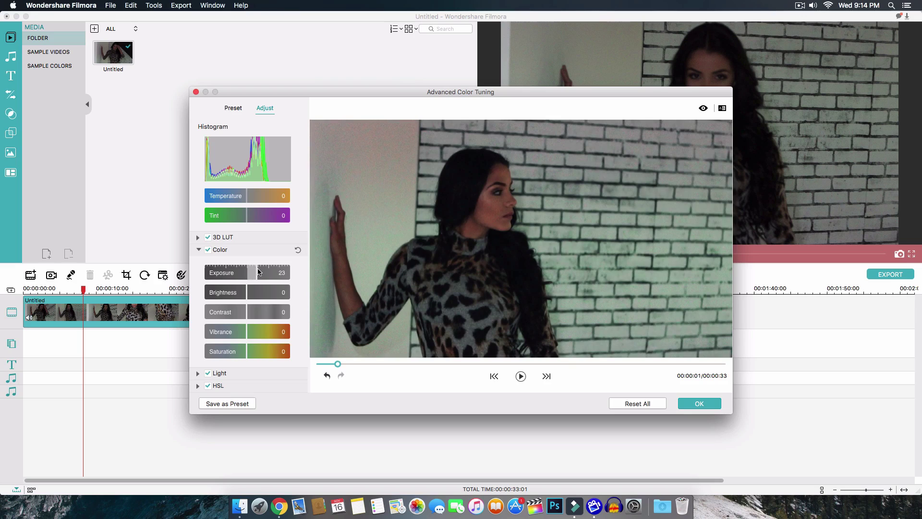
{"action": "mouse_move", "coordinate": [257, 272]}
{"action": "left_mouse_down"}
{"action": "mouse_move", "coordinate": [205, 273]}
{"action": "mouse_move", "coordinate": [269, 273]}
{"action": "mouse_move", "coordinate": [257, 274]}
{"action": "left_mouse_up"}
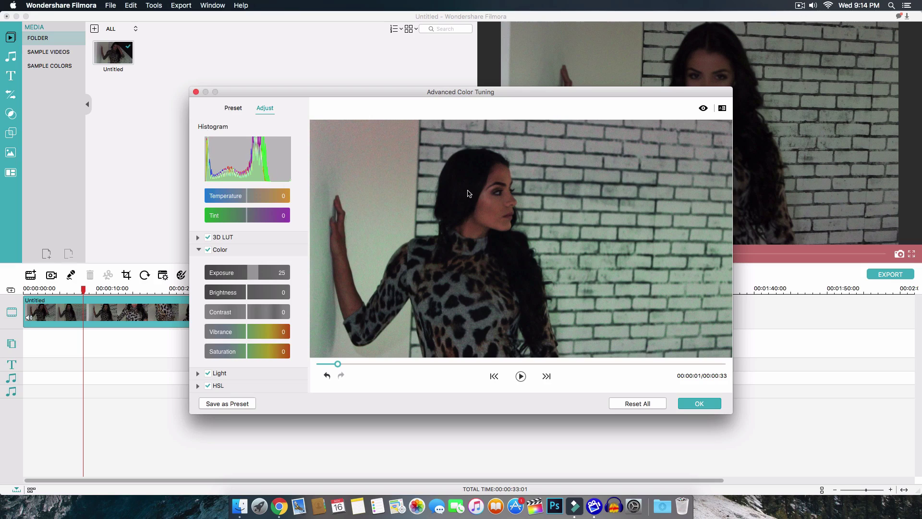
{"action": "left_click_drag", "start_coordinate": [258, 273], "coordinate": [254, 274]}
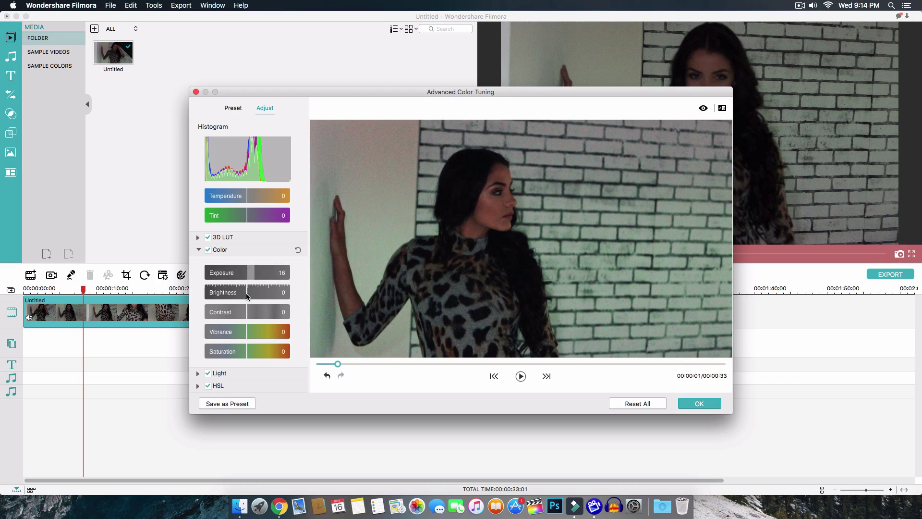
{"action": "scroll", "coordinate": [231, 332], "scroll_direction": "down", "scroll_amount": 2}
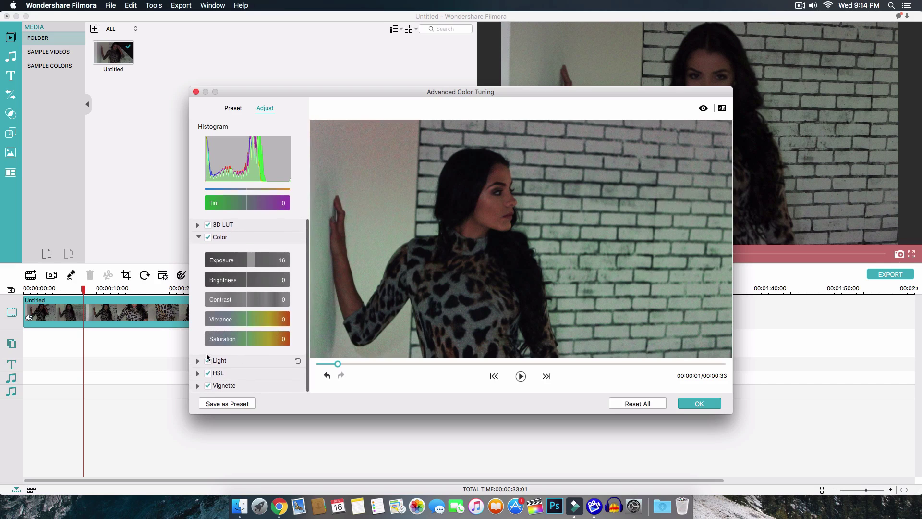
{"action": "left_click", "coordinate": [198, 360]}
{"action": "scroll", "coordinate": [204, 359], "scroll_direction": "down", "scroll_amount": 3}
{"action": "scroll", "coordinate": [211, 336], "scroll_direction": "down", "scroll_amount": 2}
{"action": "scroll", "coordinate": [240, 269], "scroll_direction": "up", "scroll_amount": 3}
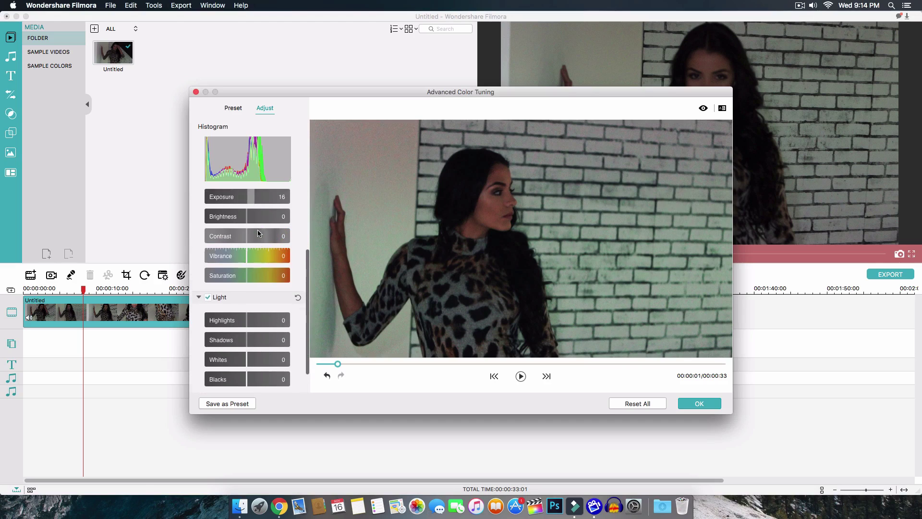
Set Brightness 6, Contrast 0, Vibrance -8 and Saturation 1, then collapse Color.
{"action": "left_click_drag", "start_coordinate": [249, 240], "coordinate": [202, 258]}
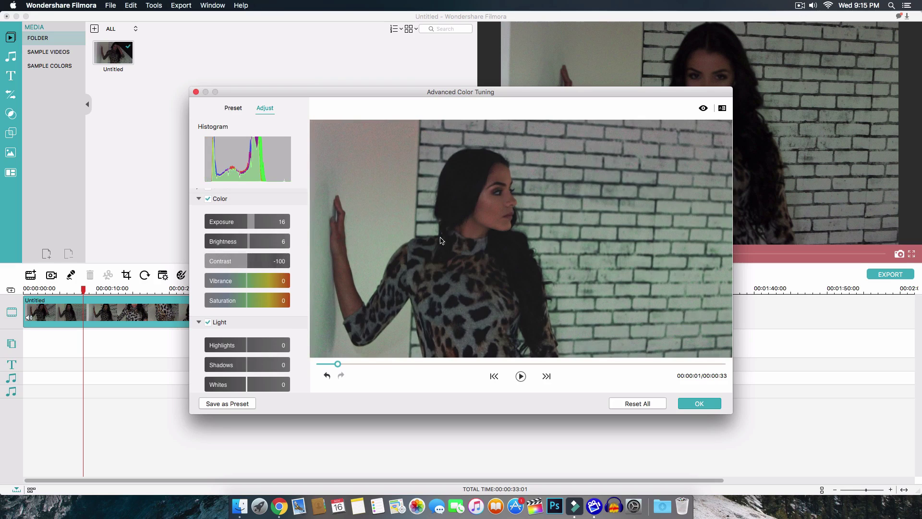
{"action": "left_click_drag", "start_coordinate": [245, 260], "coordinate": [205, 291]}
{"action": "scroll", "coordinate": [249, 297], "scroll_direction": "down", "scroll_amount": 2}
{"action": "scroll", "coordinate": [235, 298], "scroll_direction": "down", "scroll_amount": 1}
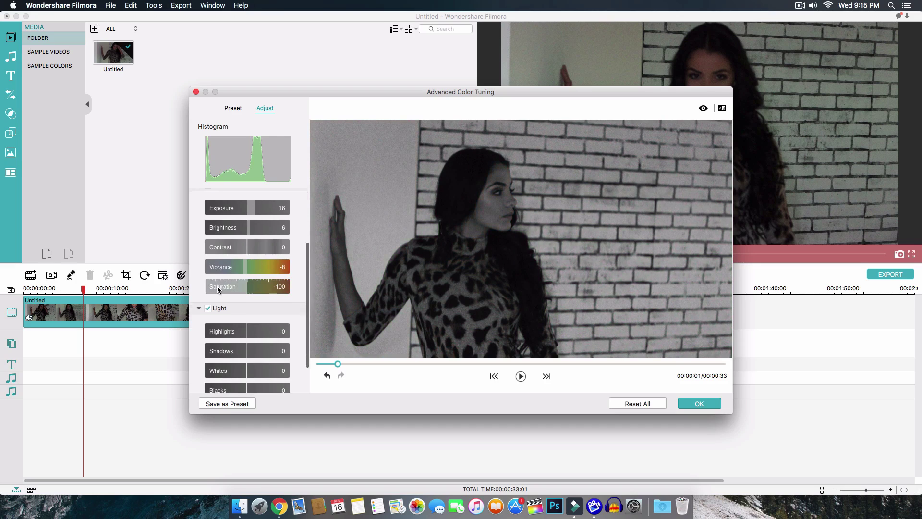
{"action": "left_click_drag", "start_coordinate": [212, 287], "coordinate": [246, 282]}
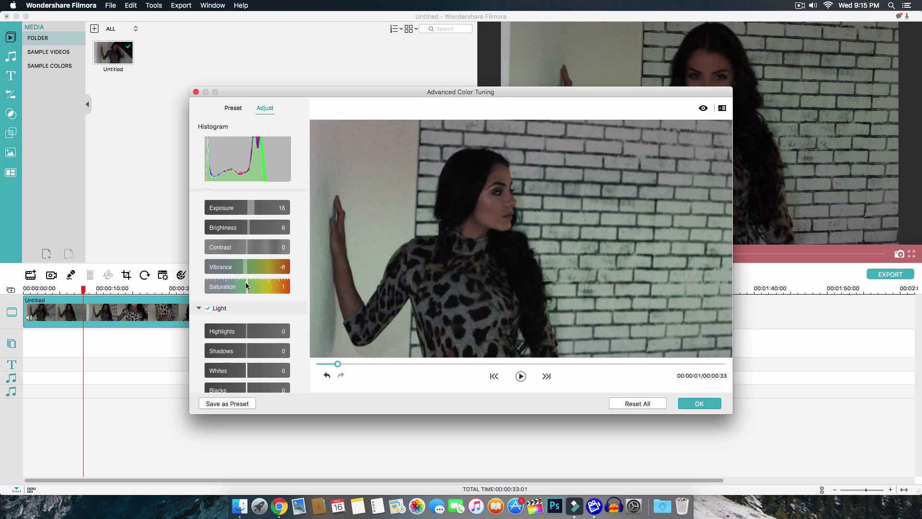
{"action": "left_click", "coordinate": [229, 274]}
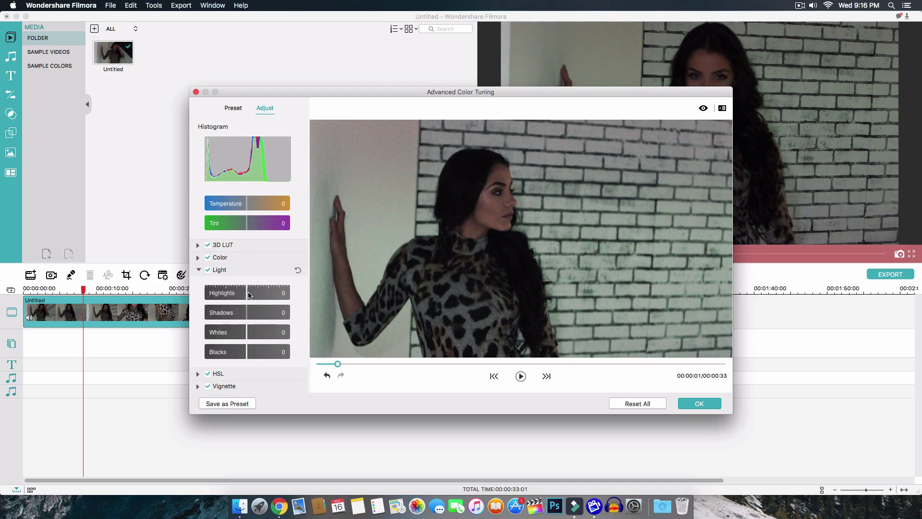
Settle Light Highlights at 12 after testing higher and lower values.
{"action": "left_click_drag", "start_coordinate": [247, 294], "coordinate": [269, 293]}
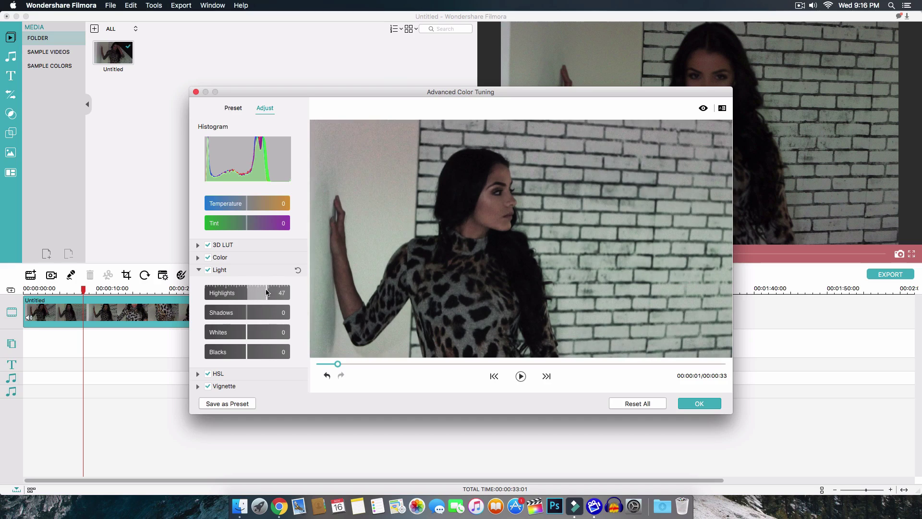
{"action": "left_click_drag", "start_coordinate": [267, 292], "coordinate": [252, 289]}
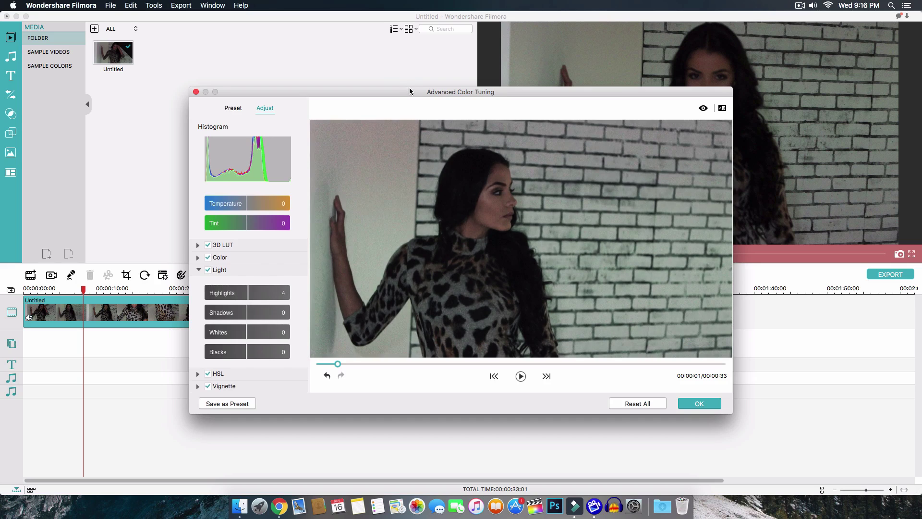
{"action": "left_click_drag", "start_coordinate": [407, 87], "coordinate": [293, 57]}
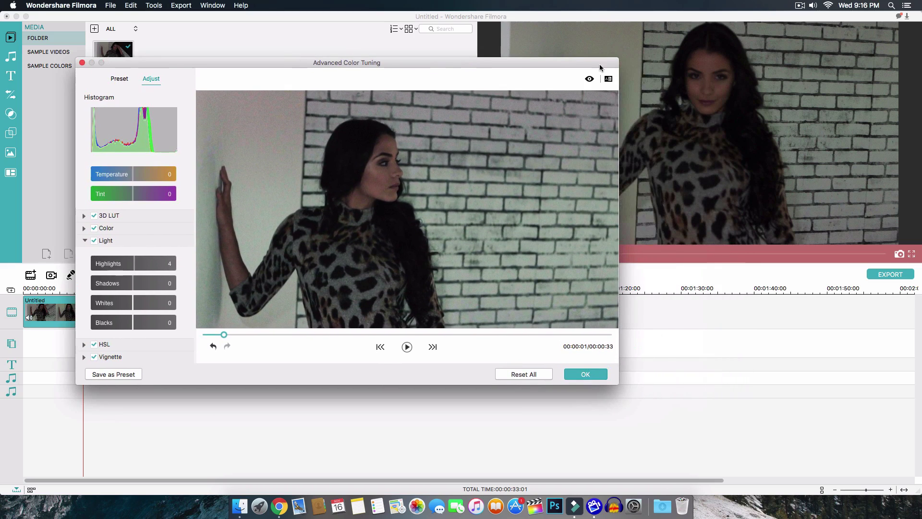
{"action": "left_click_drag", "start_coordinate": [596, 65], "coordinate": [614, 155]}
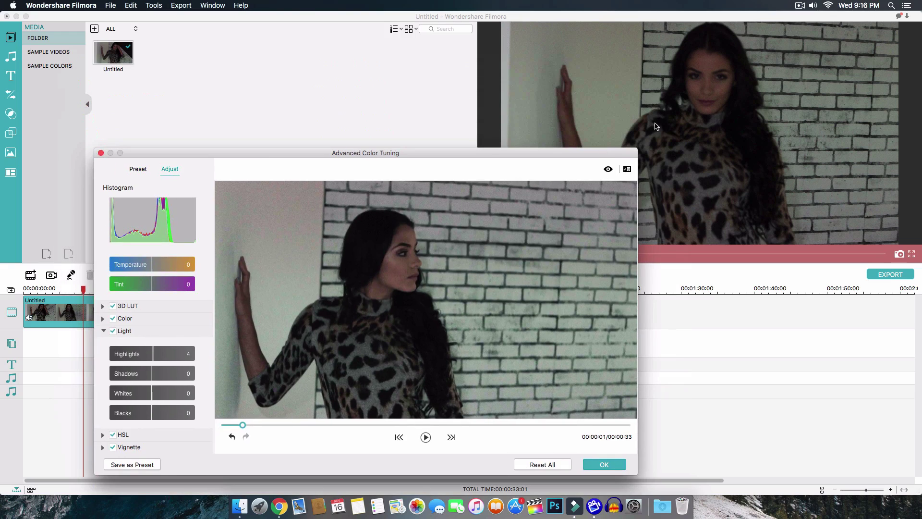
{"action": "left_click", "coordinate": [154, 352]}
{"action": "left_click_drag", "start_coordinate": [415, 167], "coordinate": [410, 96]}
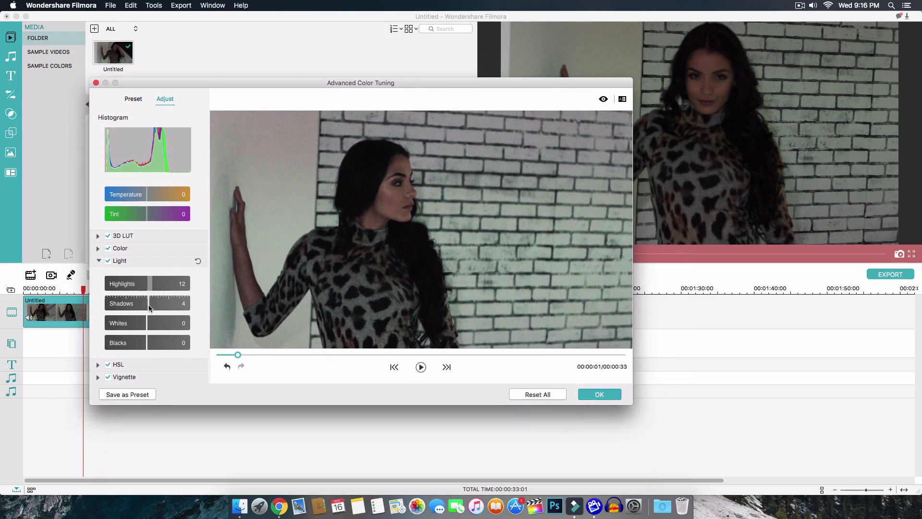
Lift Shadows to 21 and bring Whites to 9 and Blacks to 12.
{"action": "left_click_drag", "start_coordinate": [149, 304], "coordinate": [151, 323]}
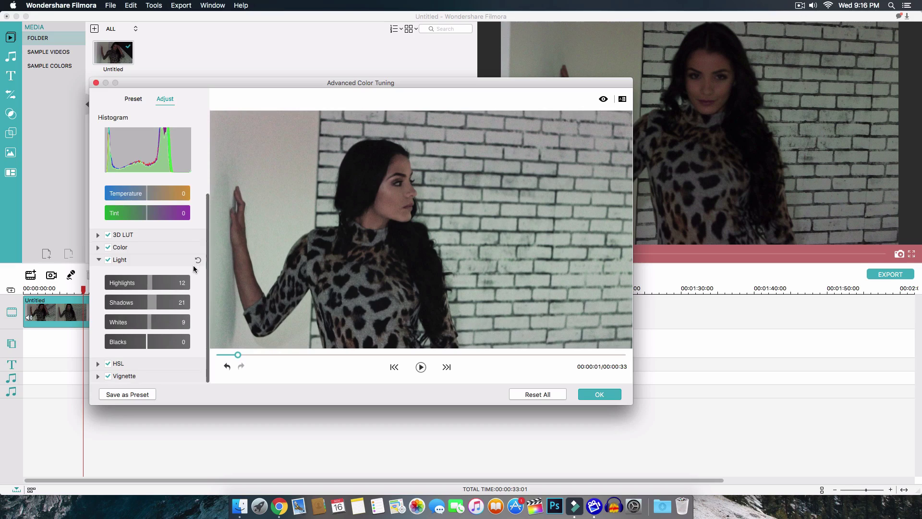
{"action": "scroll", "coordinate": [146, 336], "scroll_direction": "up", "scroll_amount": 2}
{"action": "left_click_drag", "start_coordinate": [147, 341], "coordinate": [160, 341]}
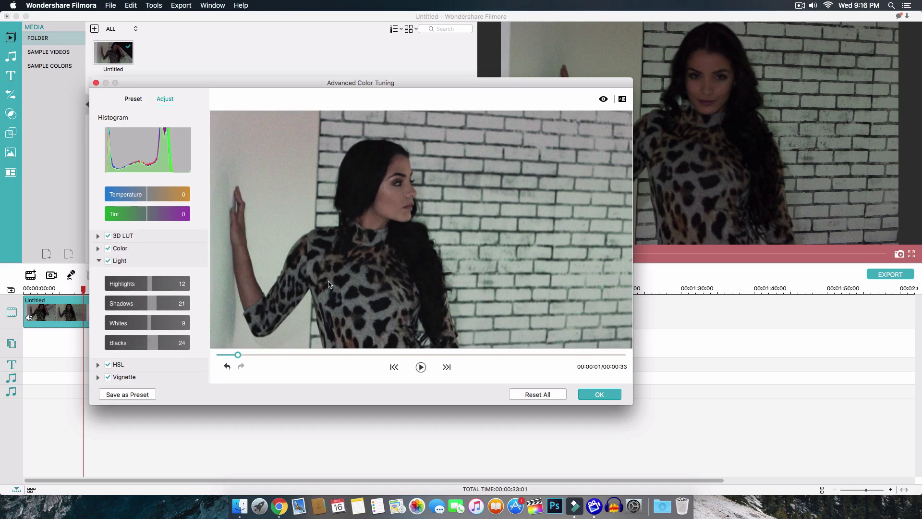
{"action": "left_click", "coordinate": [157, 342]}
{"action": "left_click_drag", "start_coordinate": [158, 342], "coordinate": [147, 342]}
Collapse Light, open HSL and select the green channel after checking orange and red.
{"action": "left_click", "coordinate": [99, 261]}
{"action": "left_click", "coordinate": [97, 288]}
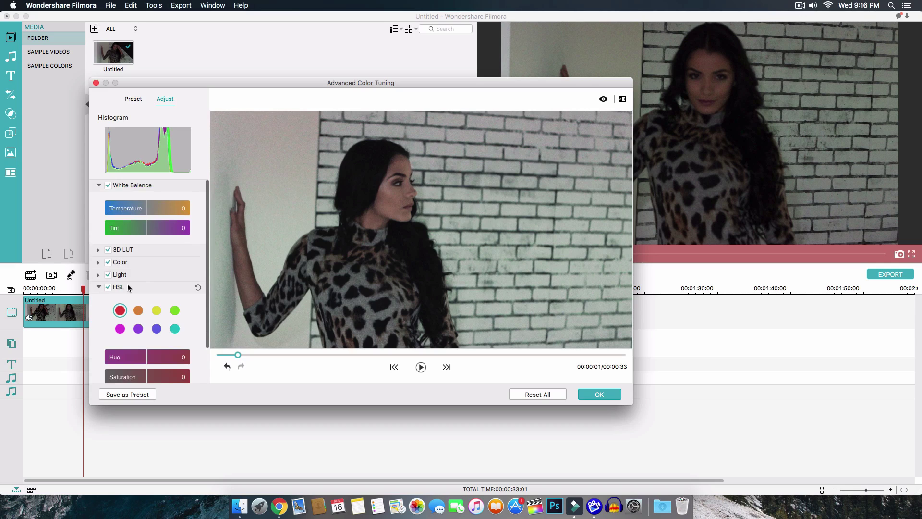
{"action": "scroll", "coordinate": [122, 254], "scroll_direction": "down", "scroll_amount": 3}
{"action": "scroll", "coordinate": [123, 255], "scroll_direction": "down", "scroll_amount": 1}
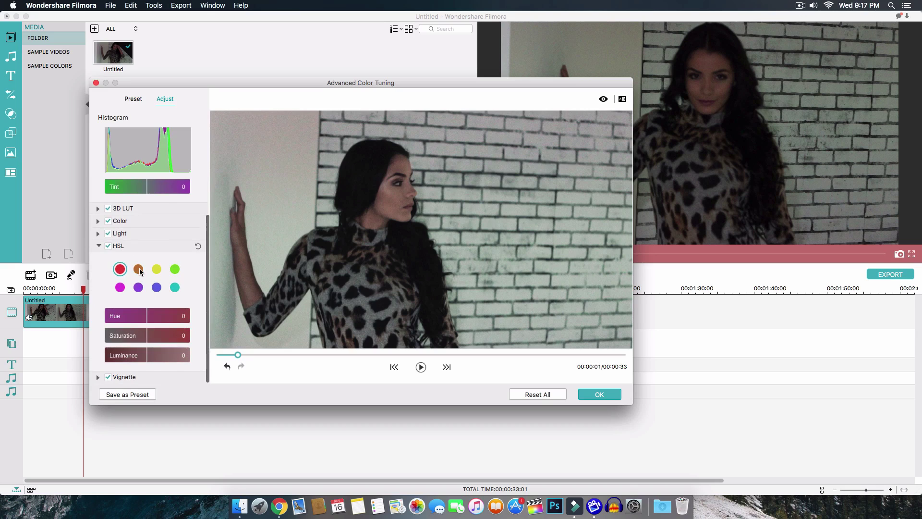
{"action": "left_click", "coordinate": [139, 269]}
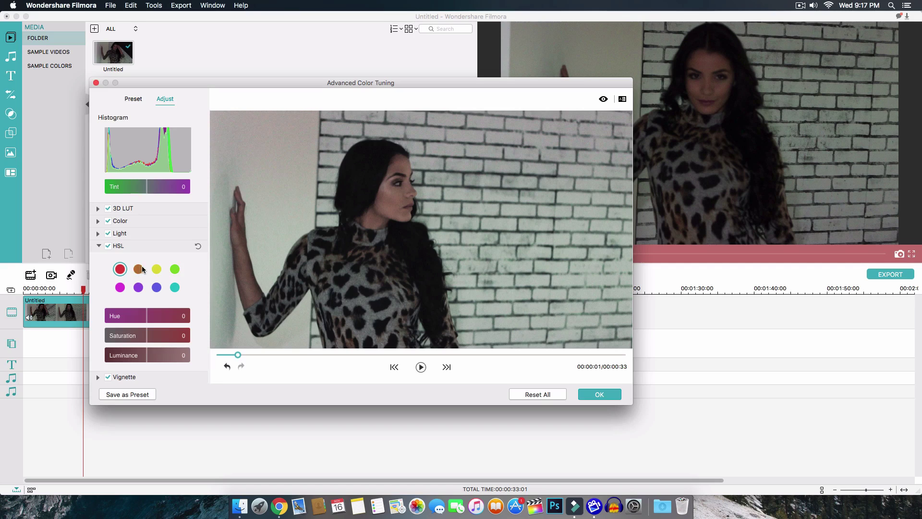
{"action": "left_click", "coordinate": [142, 269]}
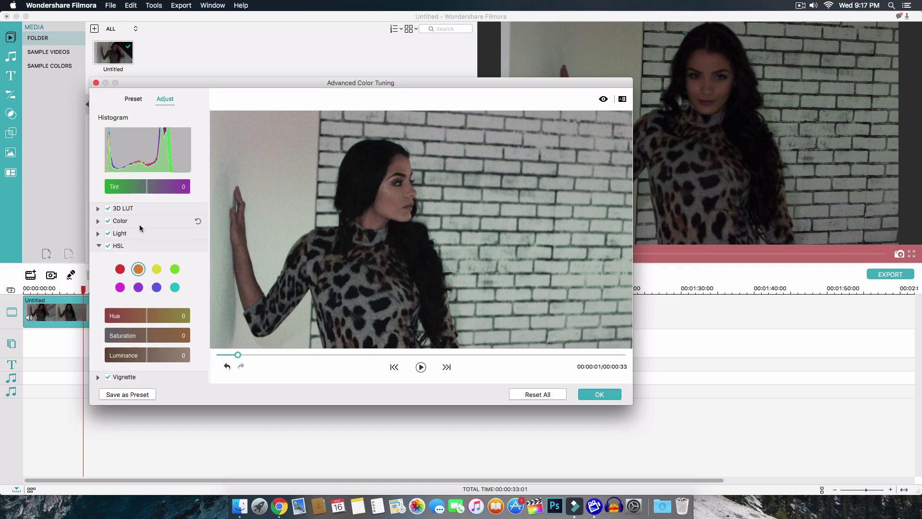
{"action": "left_click", "coordinate": [120, 270]}
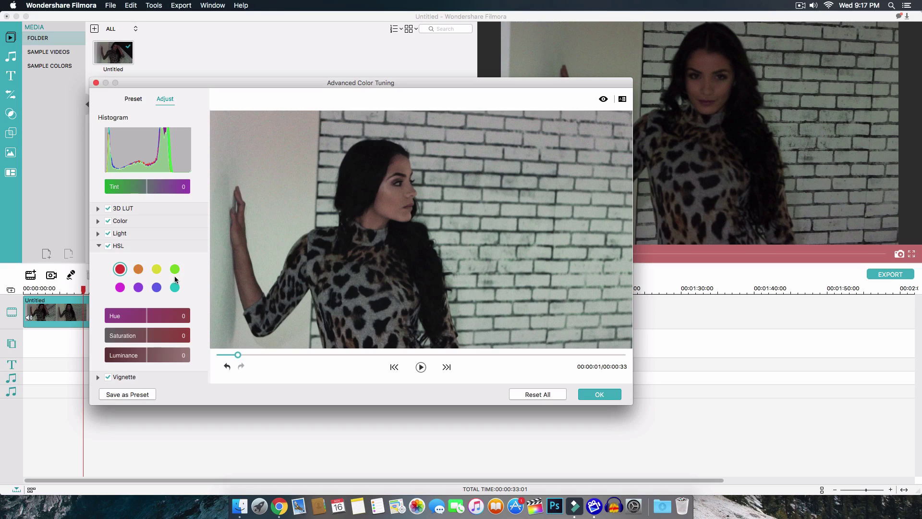
{"action": "left_click", "coordinate": [138, 269]}
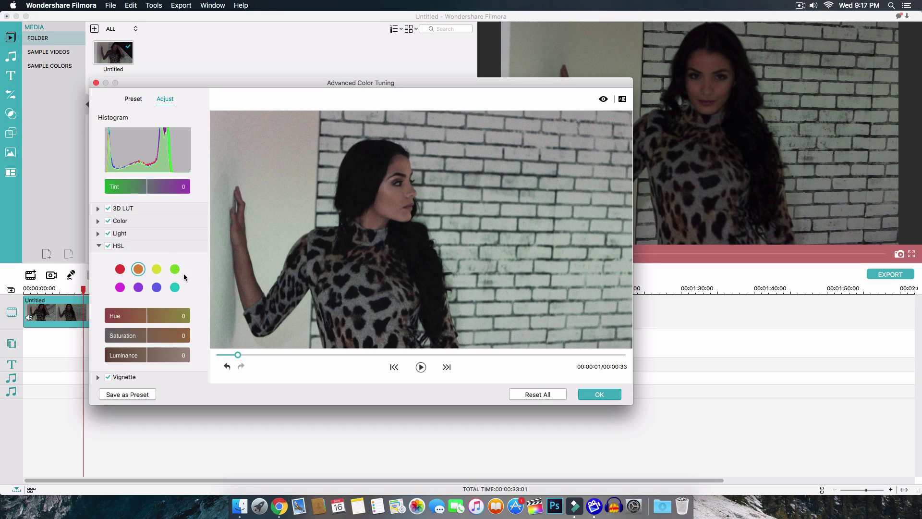
{"action": "left_click", "coordinate": [175, 269]}
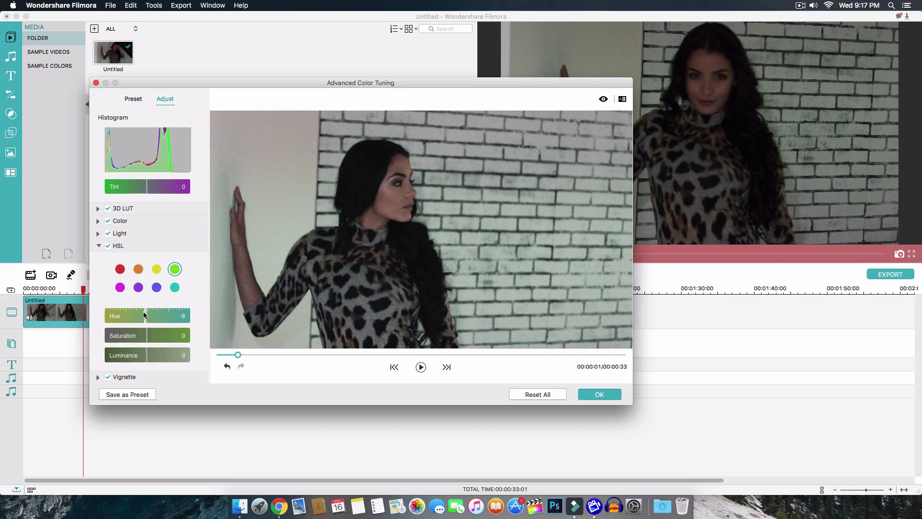
Set green Hue 44, Saturation -49 and Luminance -3, then collapse HSL.
{"action": "left_click_drag", "start_coordinate": [146, 316], "coordinate": [166, 315]}
{"action": "scroll", "coordinate": [192, 313], "scroll_direction": "down", "scroll_amount": 1}
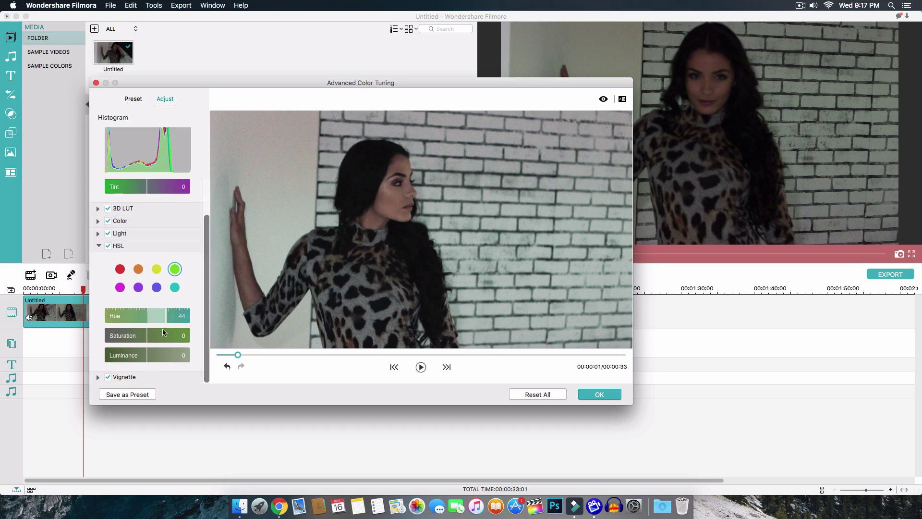
{"action": "left_click_drag", "start_coordinate": [149, 338], "coordinate": [90, 334]}
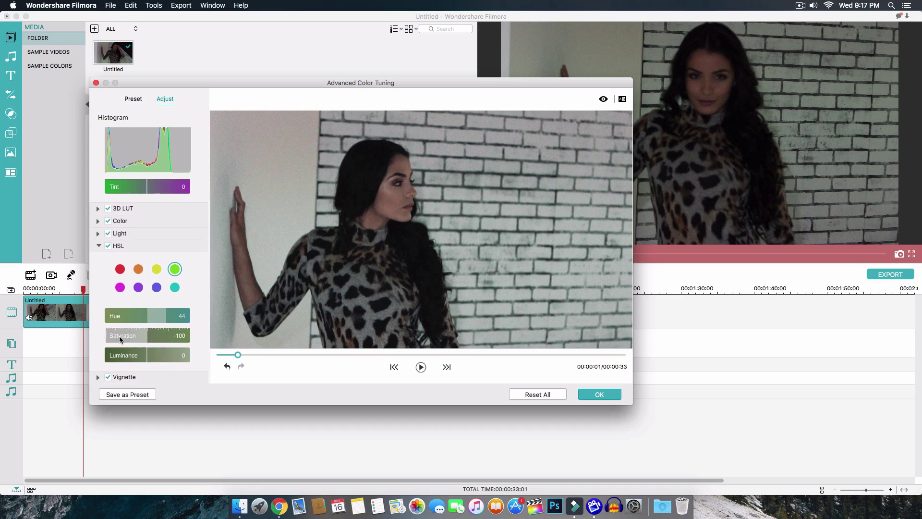
{"action": "mouse_move", "coordinate": [132, 337]}
{"action": "left_mouse_down"}
{"action": "mouse_move", "coordinate": [212, 332]}
{"action": "mouse_move", "coordinate": [94, 339]}
{"action": "mouse_move", "coordinate": [133, 337]}
{"action": "mouse_move", "coordinate": [124, 337]}
{"action": "left_mouse_up"}
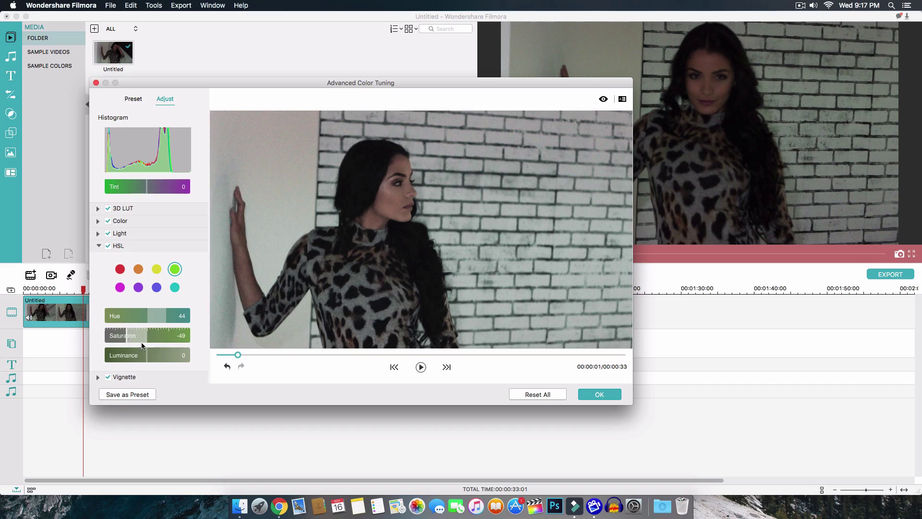
{"action": "mouse_move", "coordinate": [148, 354]}
{"action": "left_mouse_down"}
{"action": "mouse_move", "coordinate": [119, 355]}
{"action": "mouse_move", "coordinate": [171, 358]}
{"action": "mouse_move", "coordinate": [136, 359]}
{"action": "mouse_move", "coordinate": [145, 356]}
{"action": "left_mouse_up"}
{"action": "scroll", "coordinate": [90, 357], "scroll_direction": "down", "scroll_amount": 1}
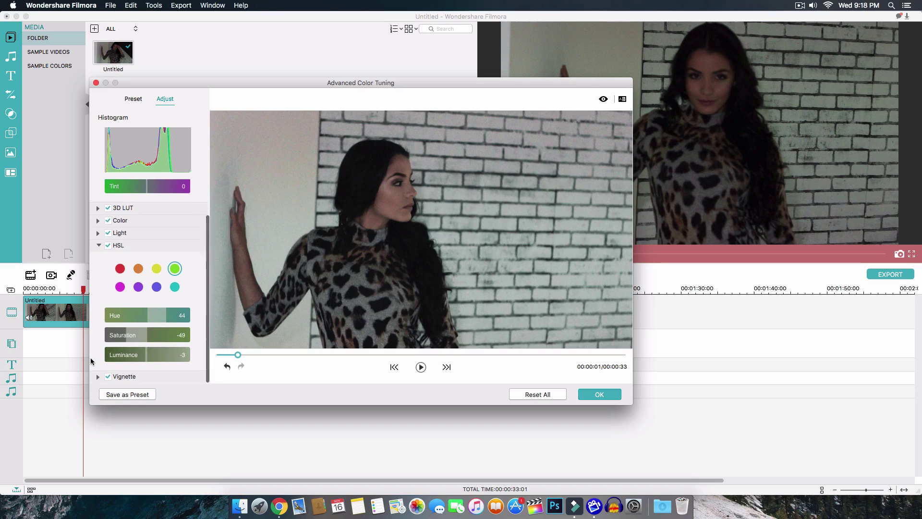
{"action": "left_click", "coordinate": [99, 245]}
Open Vignette and set Amount -15, Roundness 21 and Feather 67.
{"action": "left_click", "coordinate": [97, 299]}
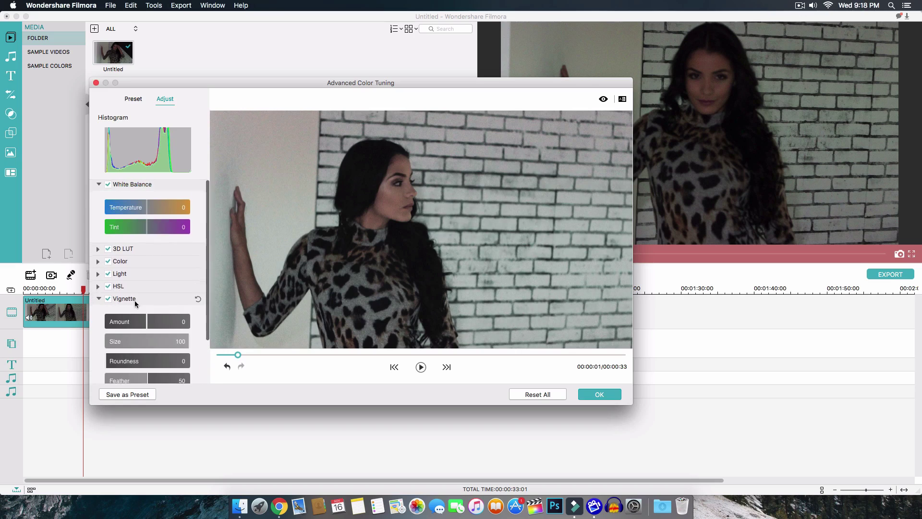
{"action": "scroll", "coordinate": [135, 300], "scroll_direction": "down", "scroll_amount": 3}
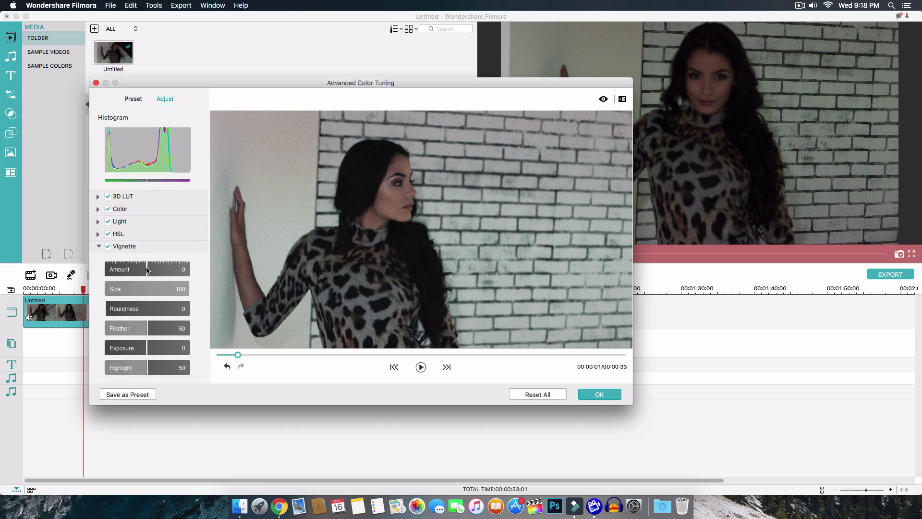
{"action": "left_click_drag", "start_coordinate": [145, 270], "coordinate": [90, 332]}
{"action": "left_click", "coordinate": [138, 290]}
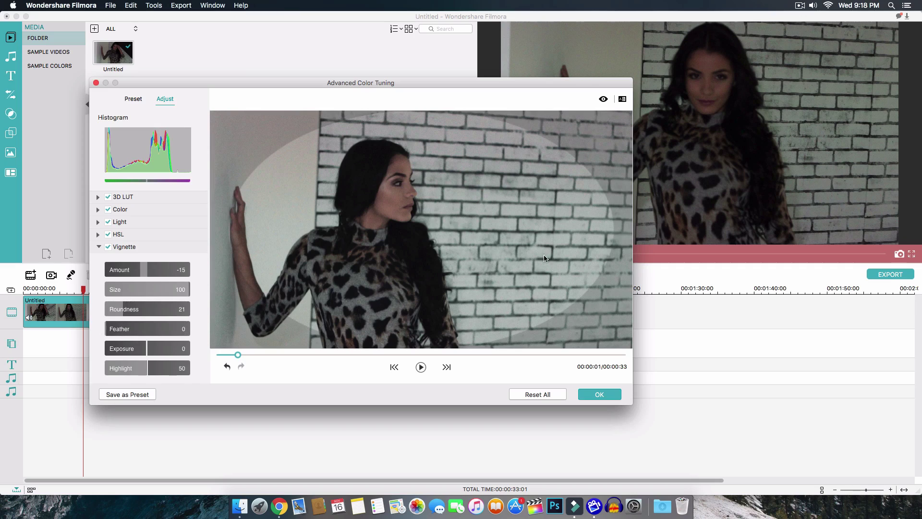
{"action": "left_click_drag", "start_coordinate": [112, 332], "coordinate": [158, 330]}
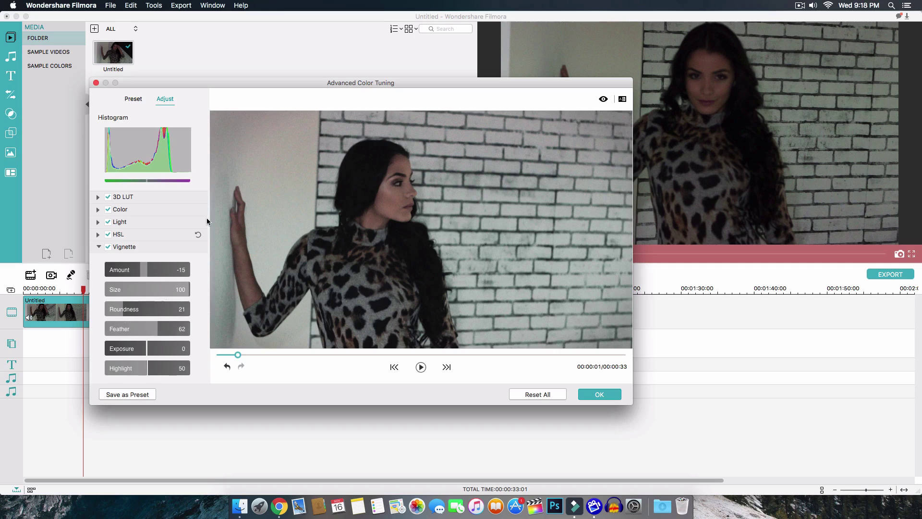
{"action": "left_click", "coordinate": [156, 330]}
{"action": "left_click_drag", "start_coordinate": [156, 330], "coordinate": [147, 371]}
Collapse the vignette settings and flip the preview between the original and graded clip.
{"action": "scroll", "coordinate": [201, 327], "scroll_direction": "up", "scroll_amount": 3}
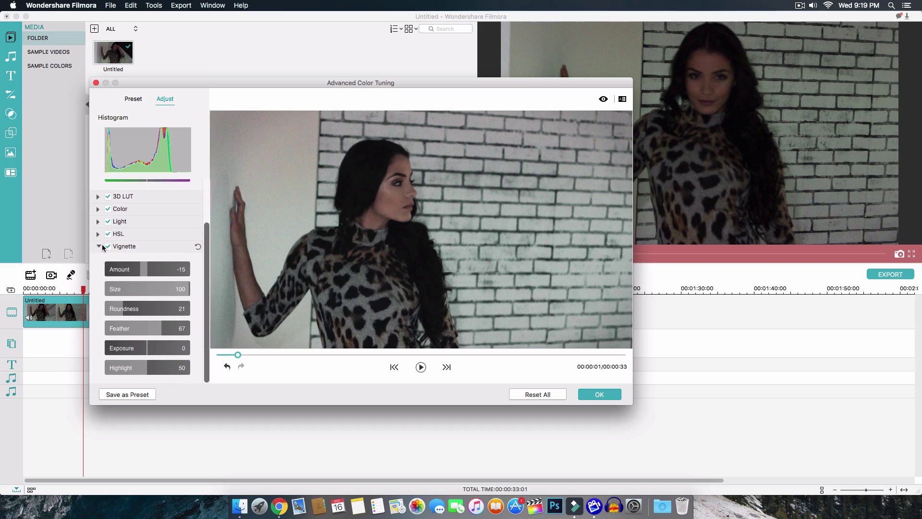
{"action": "left_click", "coordinate": [99, 247]}
{"action": "left_click", "coordinate": [602, 99]}
{"action": "left_click", "coordinate": [603, 99]}
{"action": "left_click", "coordinate": [603, 100]}
{"action": "left_click", "coordinate": [604, 101]}
{"action": "left_click", "coordinate": [605, 102]}
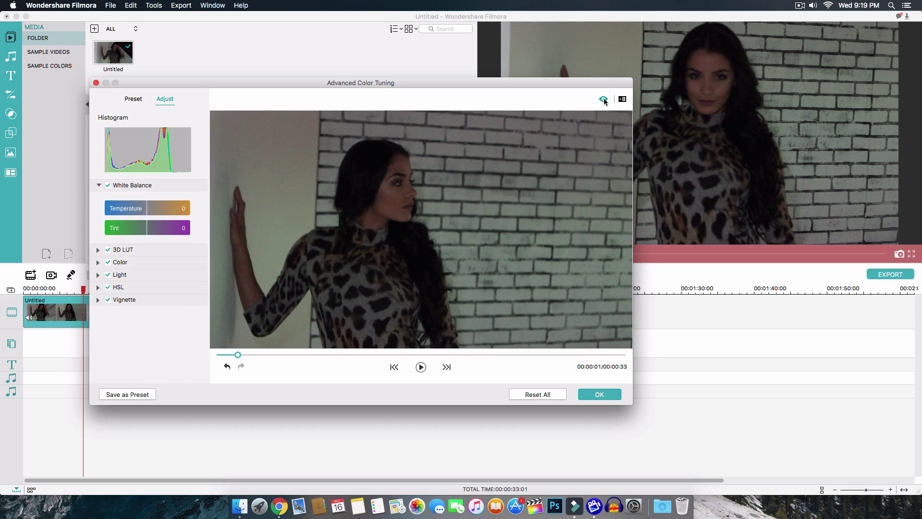
{"action": "left_click", "coordinate": [605, 102]}
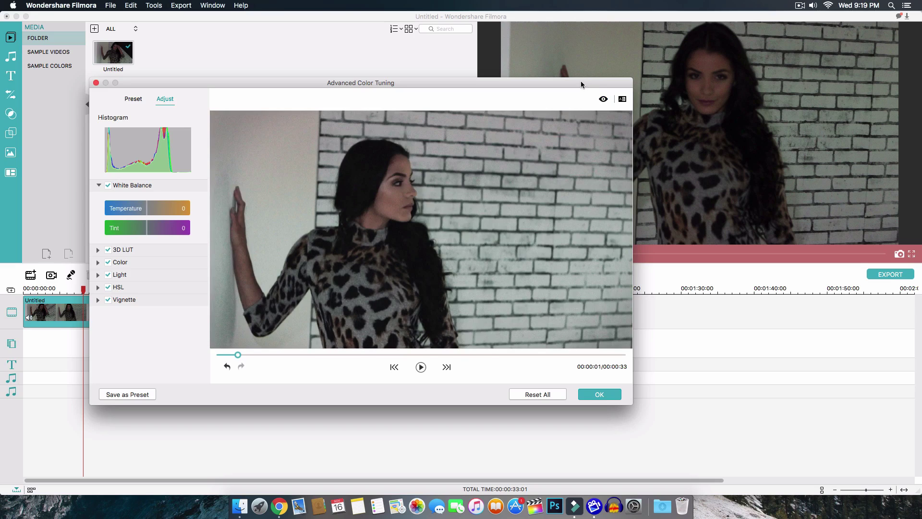
{"action": "left_click_drag", "start_coordinate": [581, 84], "coordinate": [578, 94]}
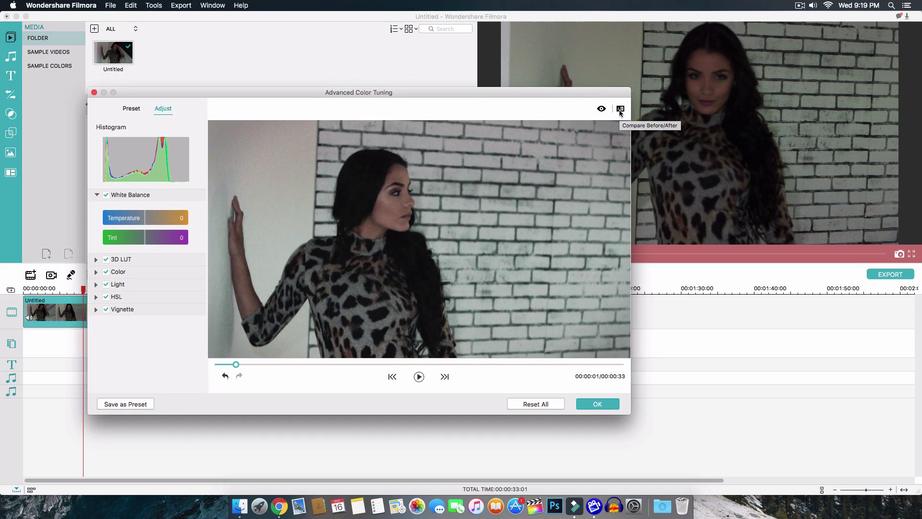
Compare before and after in a left/right split, playing and rewinding to 00:00:02.
{"action": "left_click", "coordinate": [620, 109]}
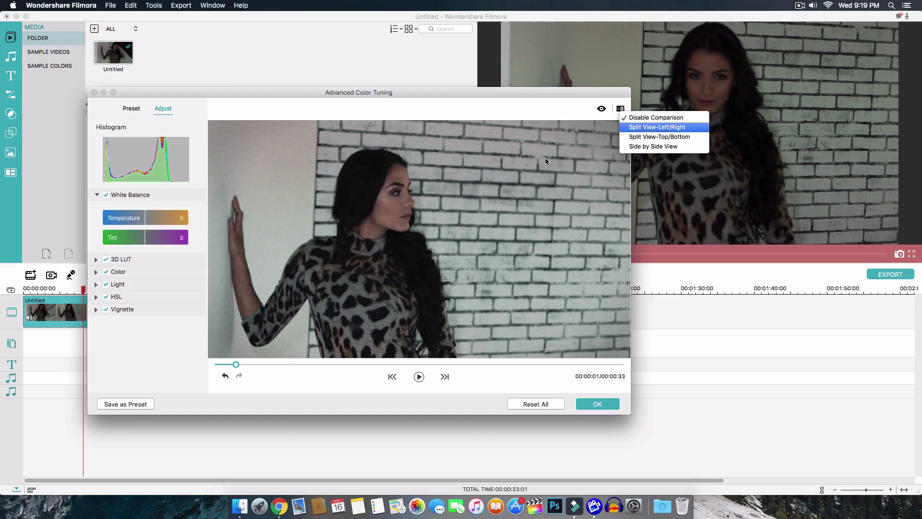
{"action": "key", "text": "Return"}
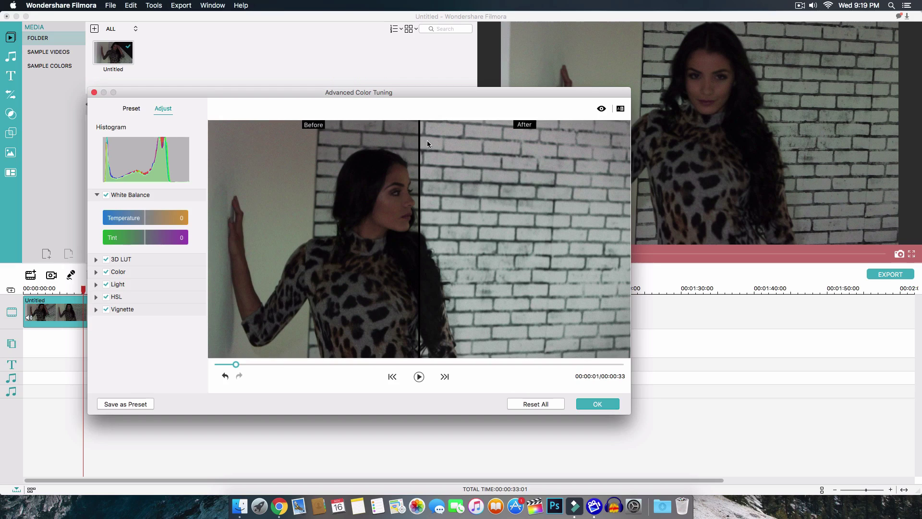
{"action": "left_click", "coordinate": [418, 377]}
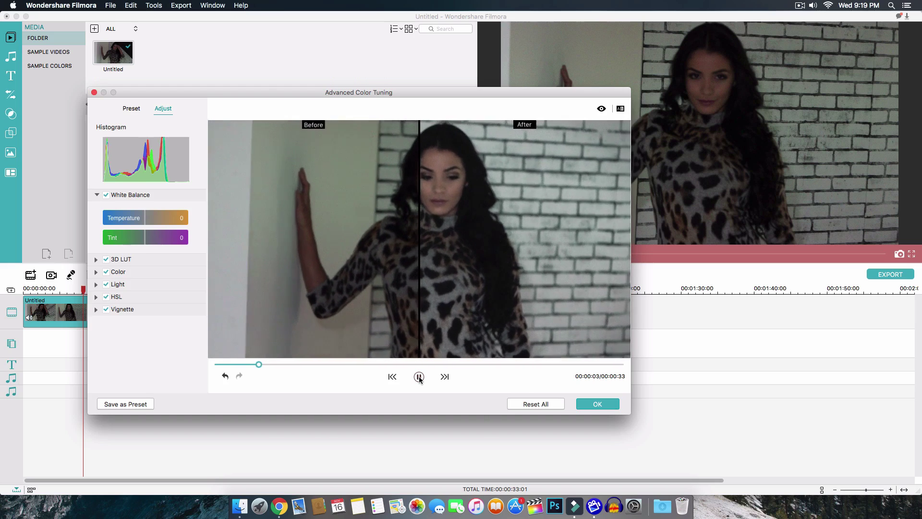
{"action": "left_click", "coordinate": [419, 376]}
{"action": "left_click", "coordinate": [419, 377]}
{"action": "left_click", "coordinate": [418, 376]}
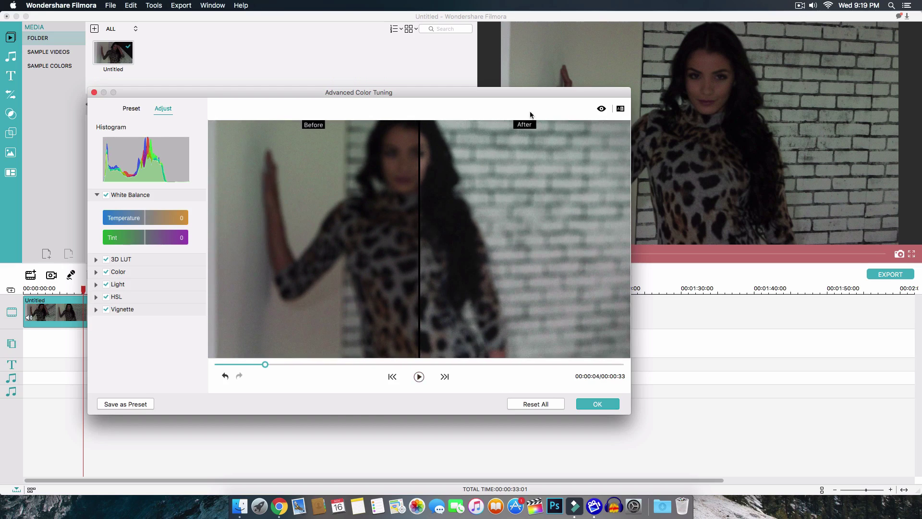
{"action": "left_click_drag", "start_coordinate": [257, 364], "coordinate": [251, 364]}
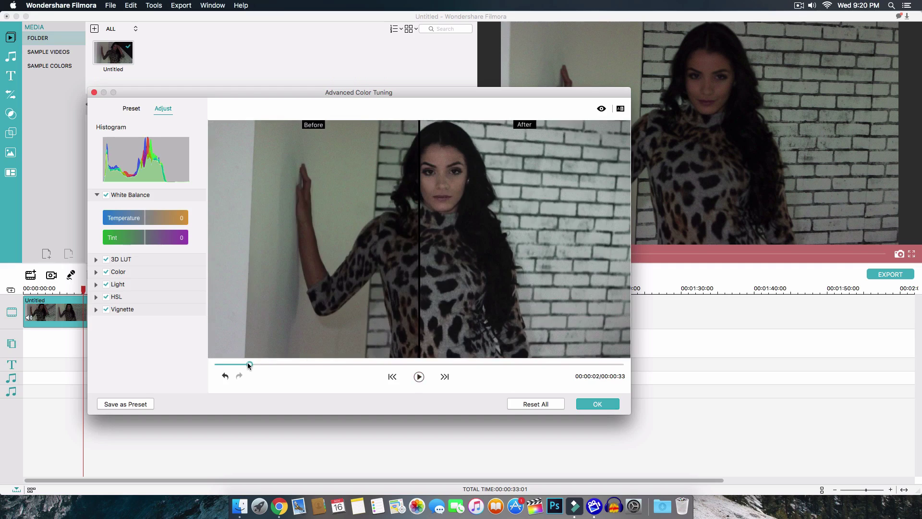
{"action": "left_click", "coordinate": [419, 376]}
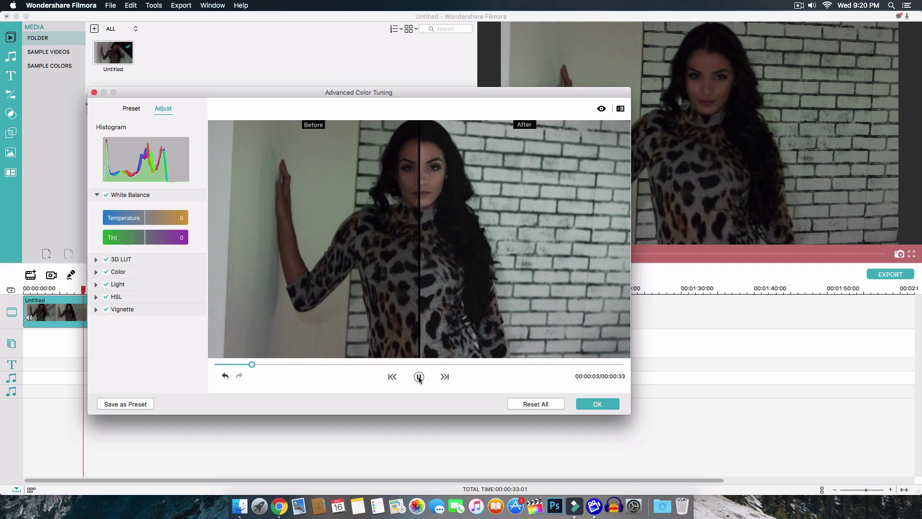
{"action": "left_click", "coordinate": [620, 109]}
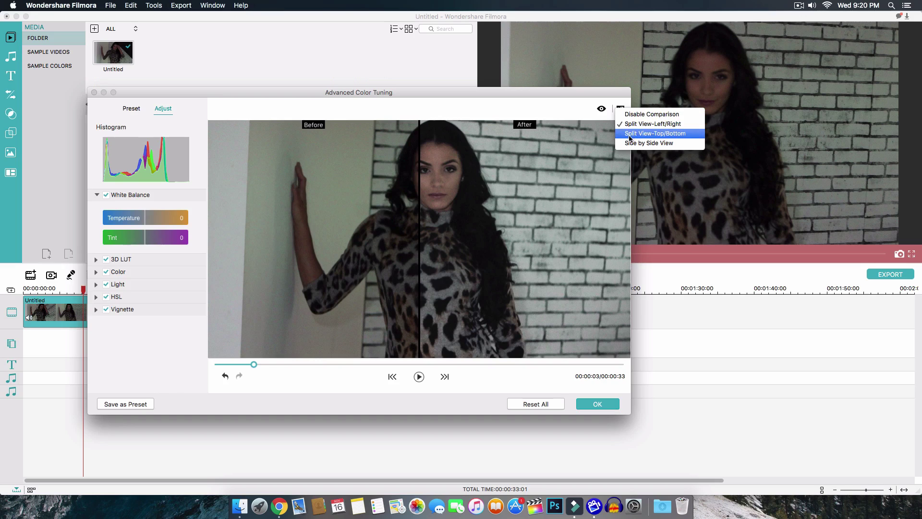
Switch the comparison to a top/bottom split and play it briefly.
{"action": "key", "text": "Return"}
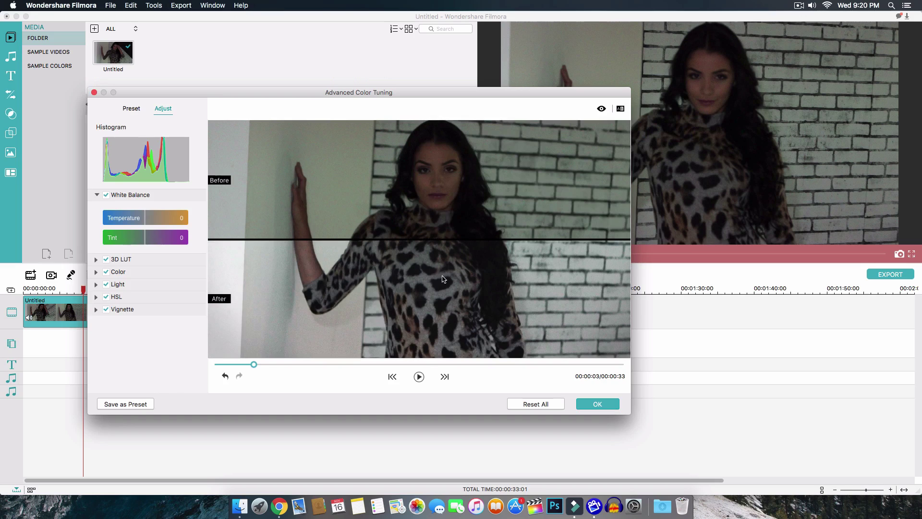
{"action": "left_click", "coordinate": [418, 376]}
{"action": "left_click", "coordinate": [419, 377]}
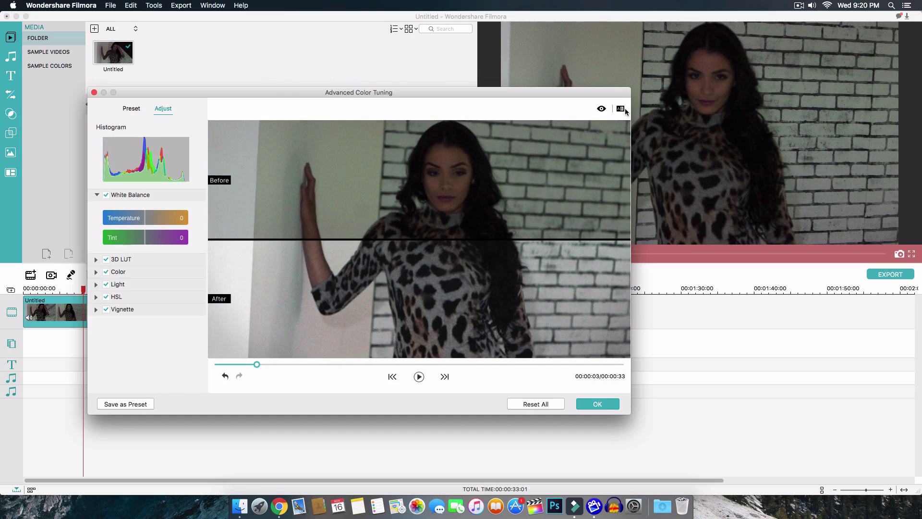
Review the grade side by side, replay from the start to 00:00:01, then disable comparison.
{"action": "left_click", "coordinate": [620, 108]}
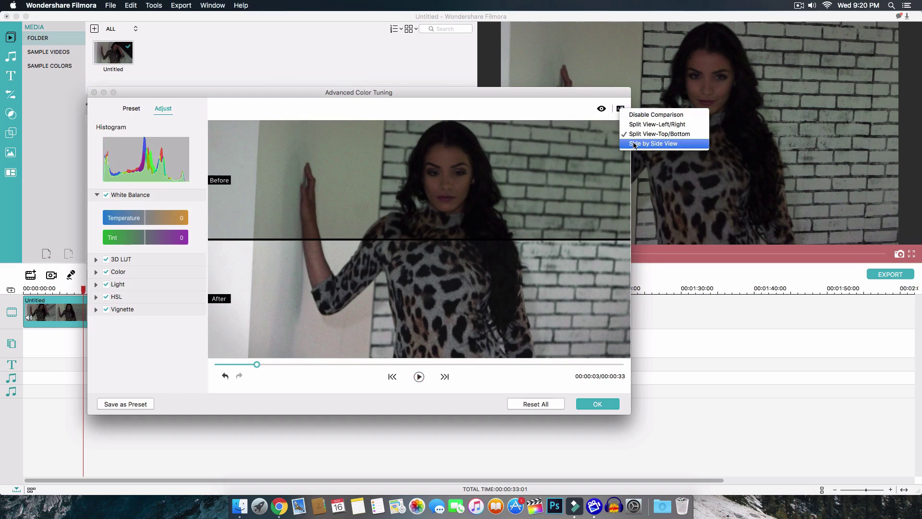
{"action": "left_click", "coordinate": [653, 143]}
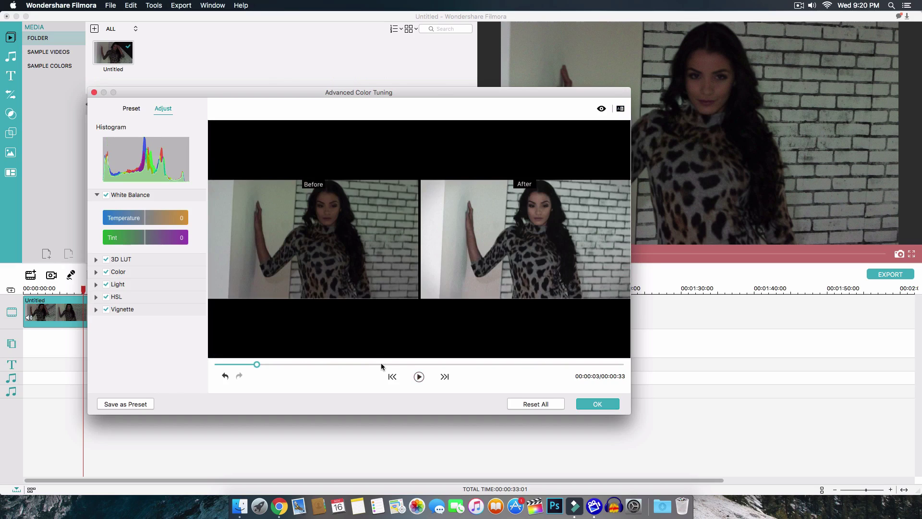
{"action": "left_click", "coordinate": [419, 377]}
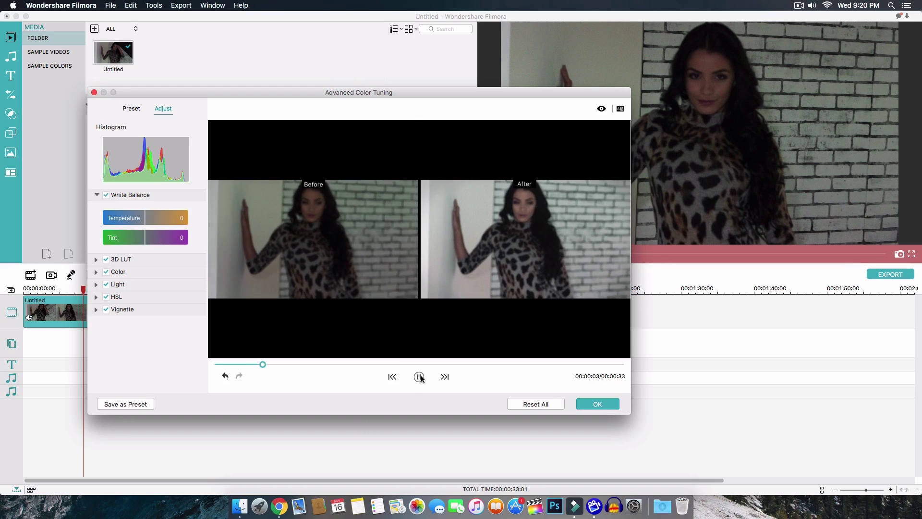
{"action": "left_click", "coordinate": [419, 377]}
{"action": "left_click_drag", "start_coordinate": [239, 364], "coordinate": [227, 364]}
{"action": "left_click", "coordinate": [418, 376]}
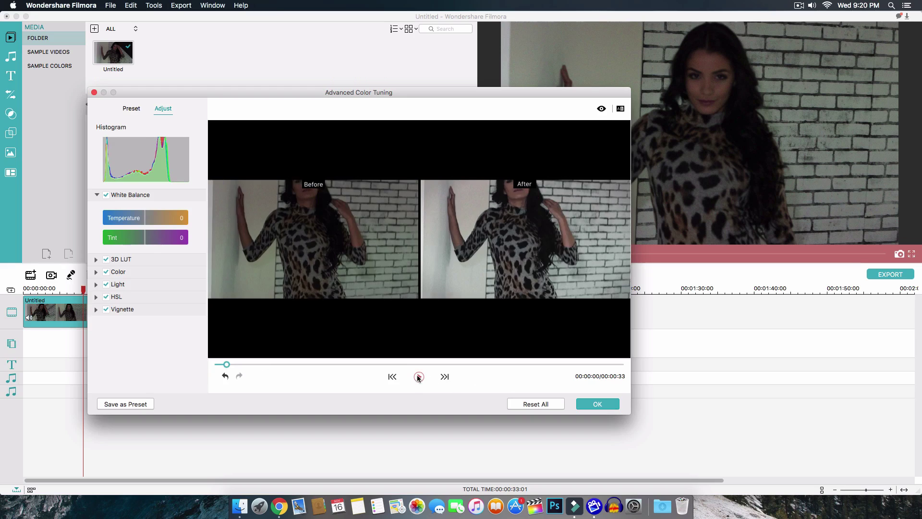
{"action": "left_click", "coordinate": [419, 377]}
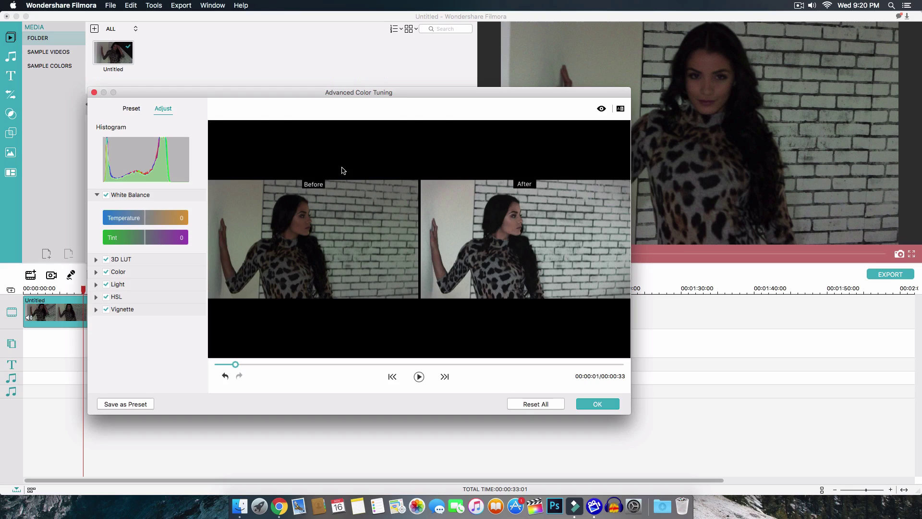
{"action": "left_click", "coordinate": [620, 110]}
{"action": "left_click", "coordinate": [632, 114]}
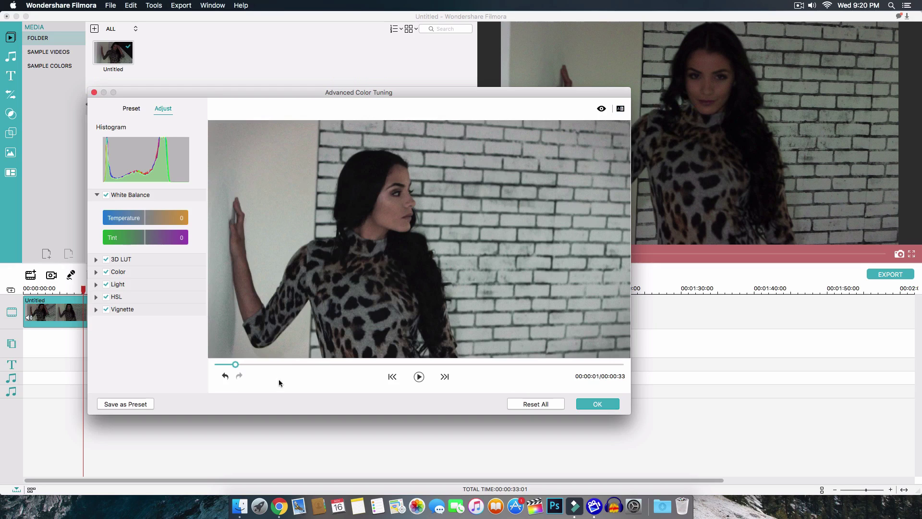
Save the current colour grade as a preset named 'Fashion 2016'.
{"action": "left_click", "coordinate": [119, 404]}
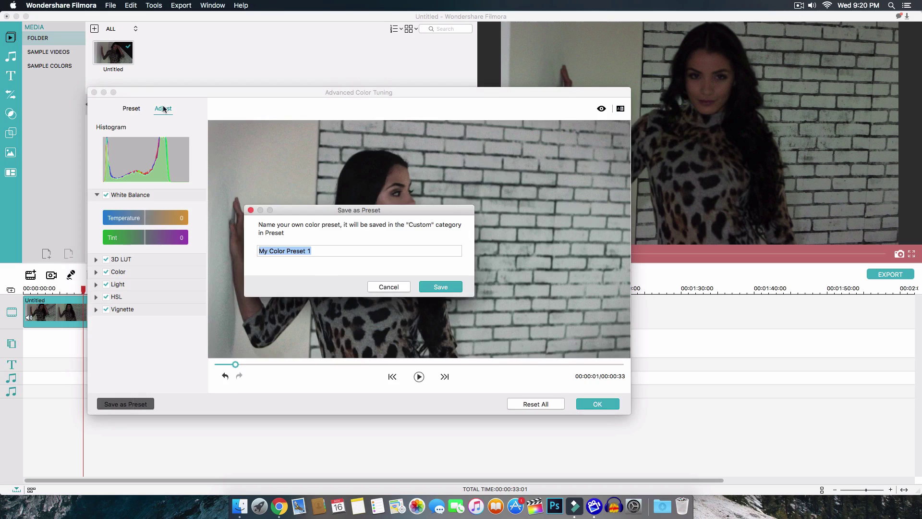
{"action": "left_click_drag", "start_coordinate": [352, 213], "coordinate": [356, 211]}
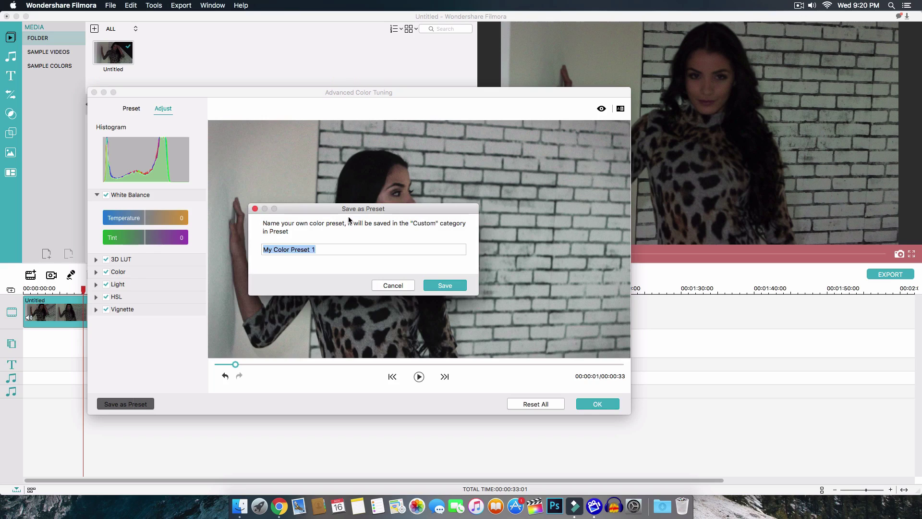
{"action": "key", "text": "BackSpace"}
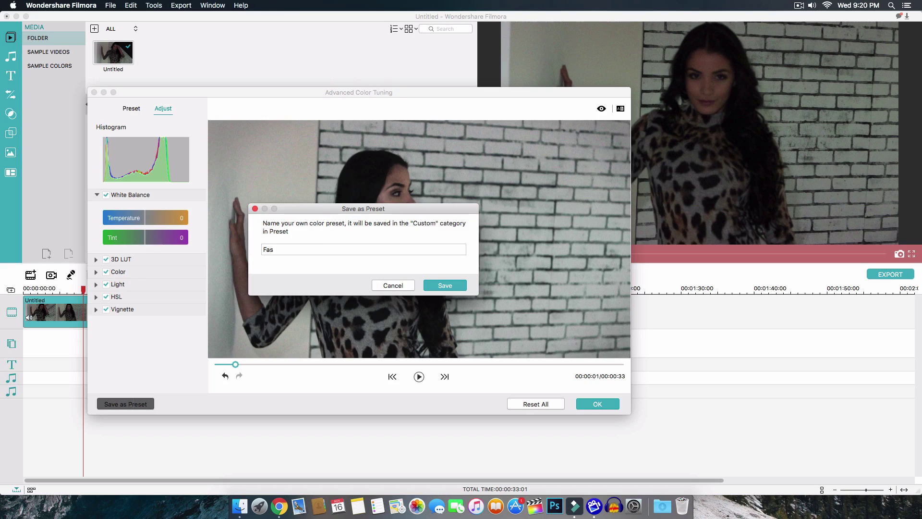
{"action": "type", "text": "Fashion 2016"}
{"action": "left_click", "coordinate": [445, 286]}
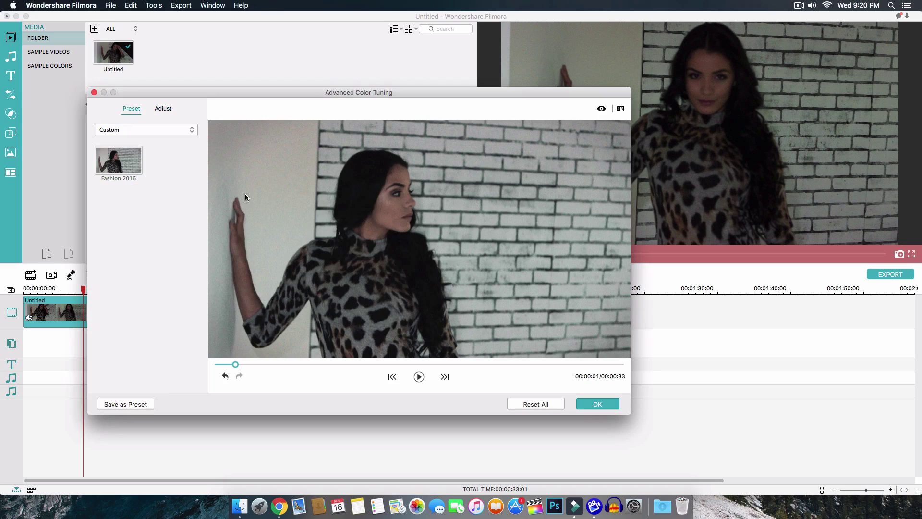
Apply the Fashion 2016 preset from the Custom category to the clip.
{"action": "left_click", "coordinate": [134, 134]}
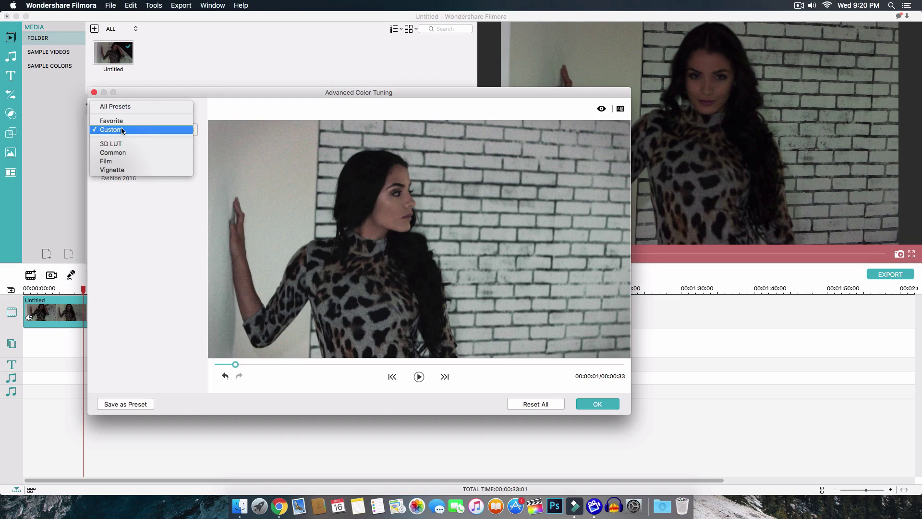
{"action": "left_click", "coordinate": [132, 132]}
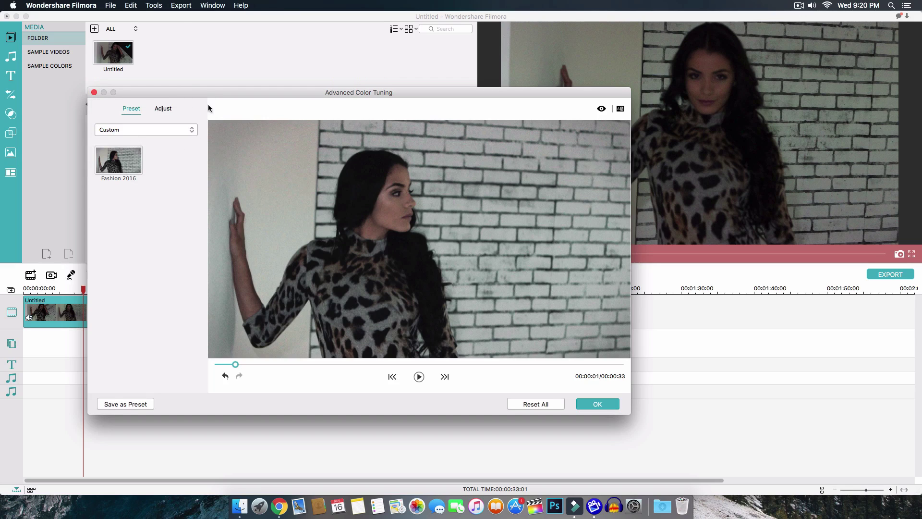
{"action": "left_click_drag", "start_coordinate": [206, 94], "coordinate": [219, 85]}
{"action": "left_click", "coordinate": [139, 153]}
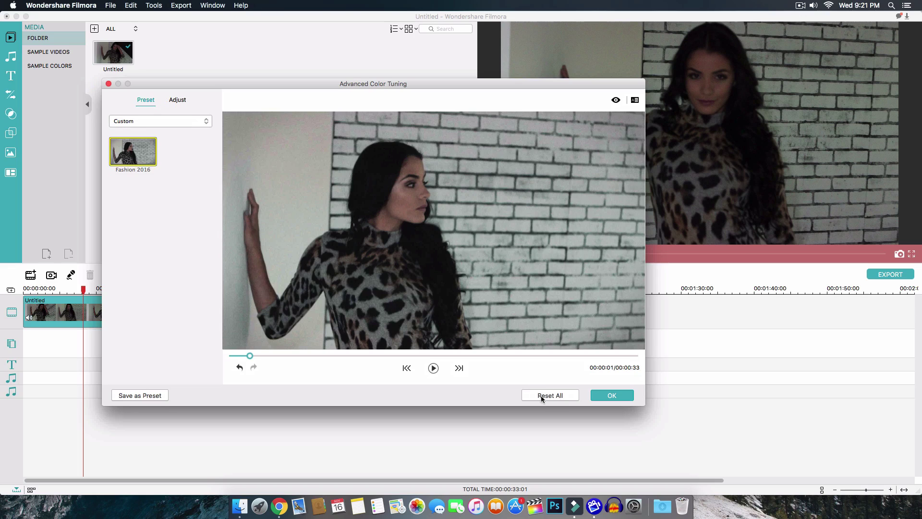
Close colour tuning with the grade applied, zoom the timeline in, and set the playhead to 00:00:01:08.
{"action": "left_click", "coordinate": [612, 395]}
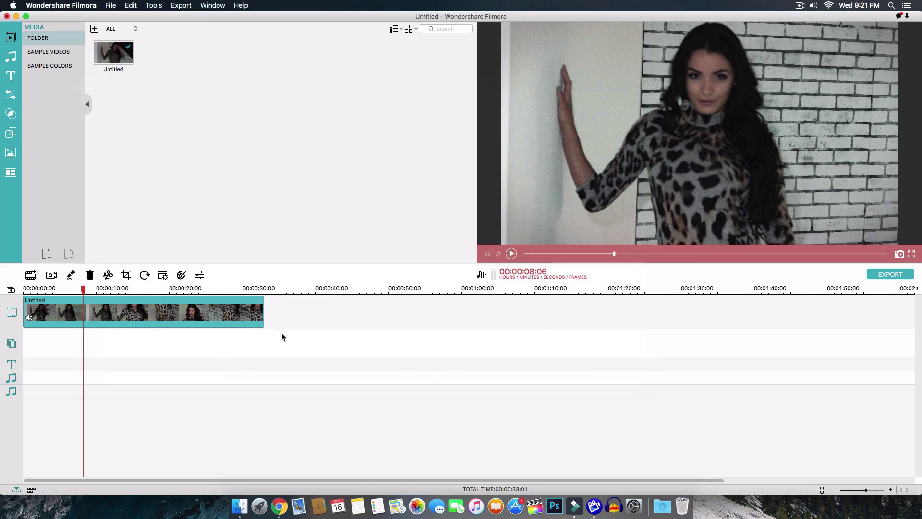
{"action": "key", "text": "super+minus"}
{"action": "left_click", "coordinate": [24, 290]}
{"action": "key", "text": "super+equal"}
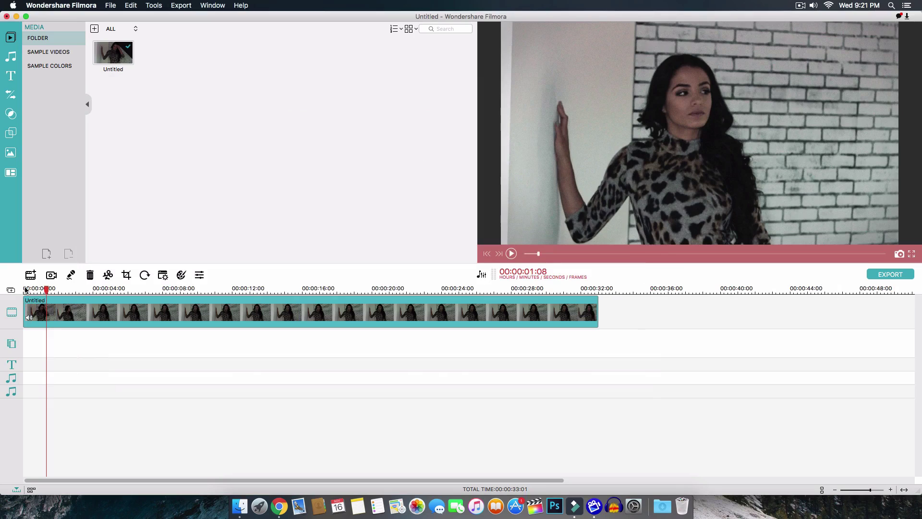